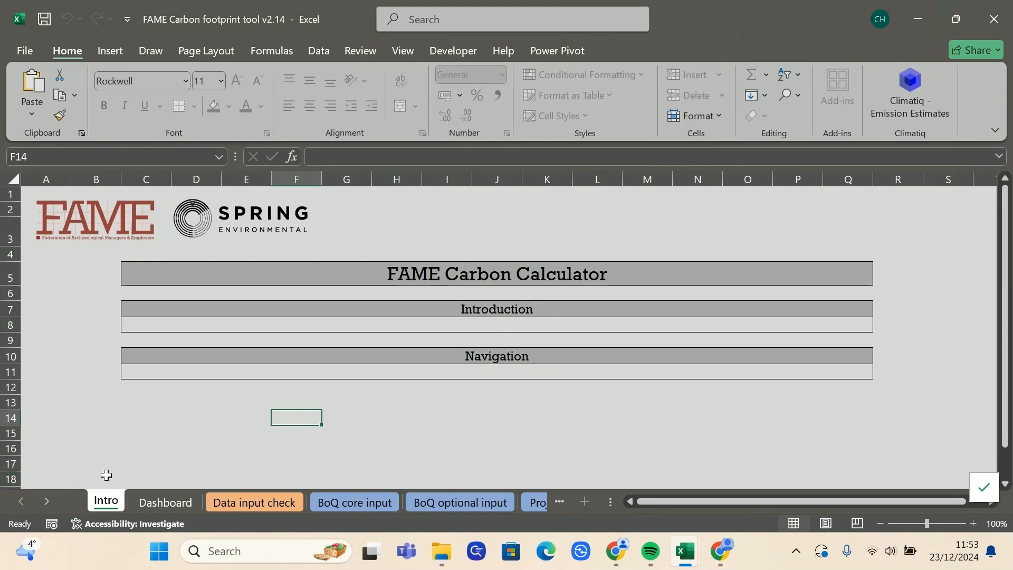
# Step: Scroll the sheet tabs right to bring the BoQ core input tab into view
pyautogui.click(51, 503)
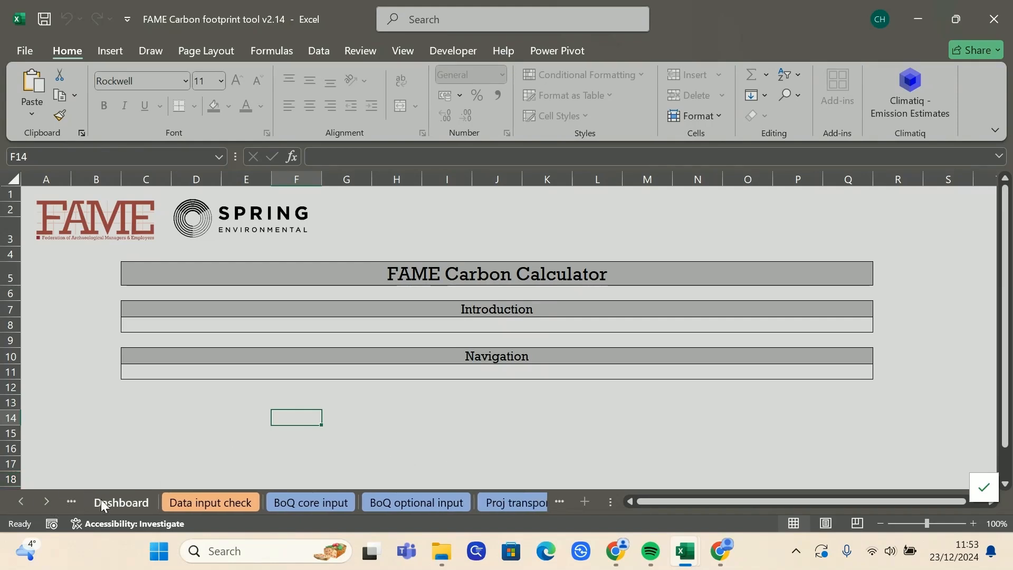
pyautogui.click(286, 502)
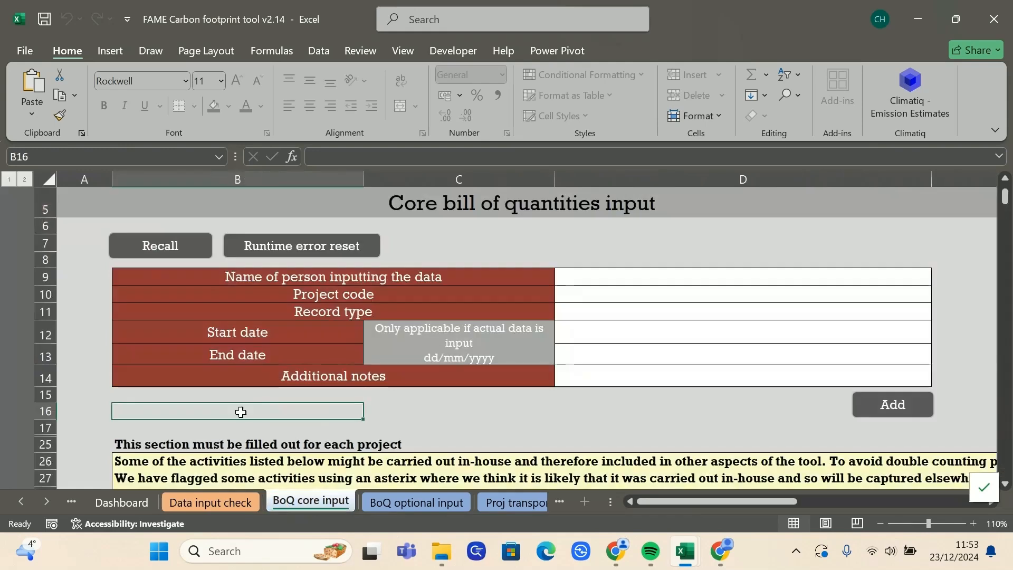
pyautogui.scroll(2, 241, 412)
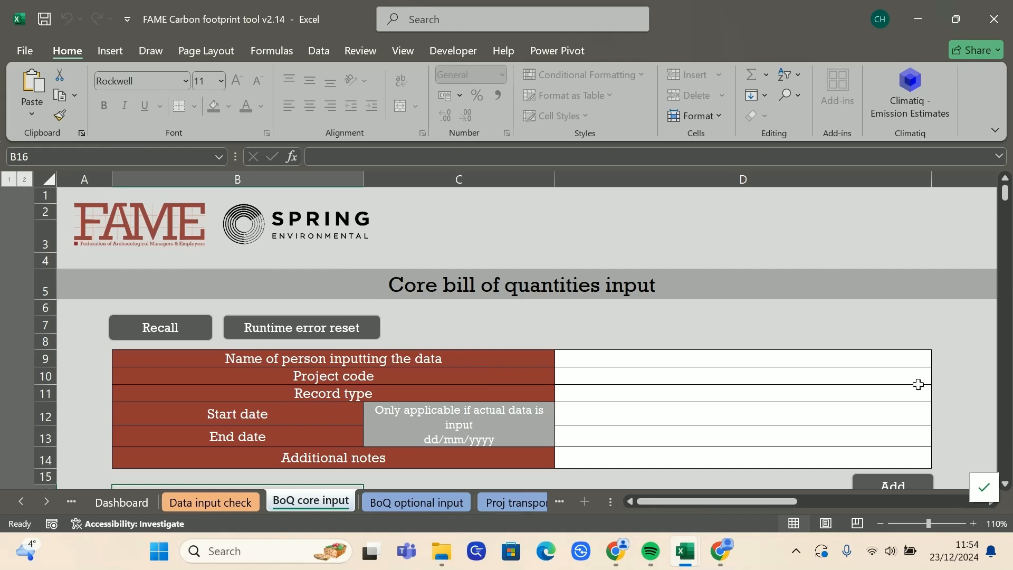
pyautogui.scroll(-1, 678, 259)
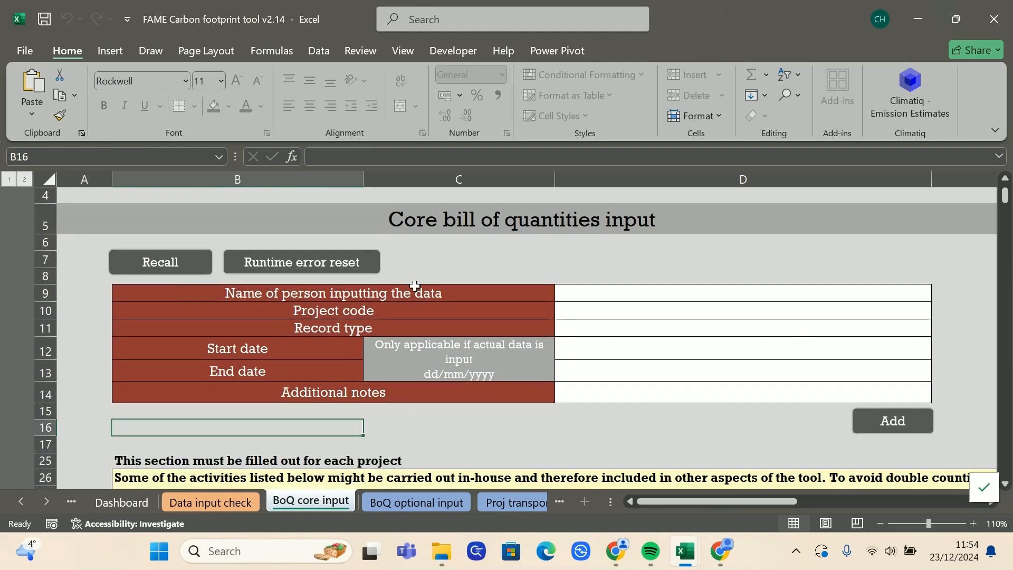
pyautogui.click(429, 500)
pyautogui.scroll(-1, 231, 322)
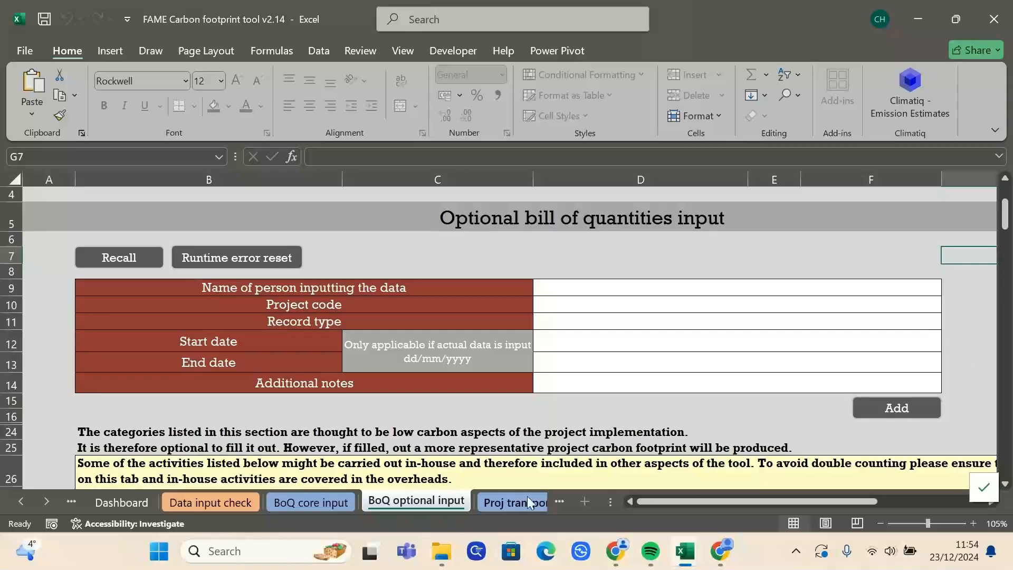
pyautogui.click(519, 501)
pyautogui.scroll(-1, 548, 359)
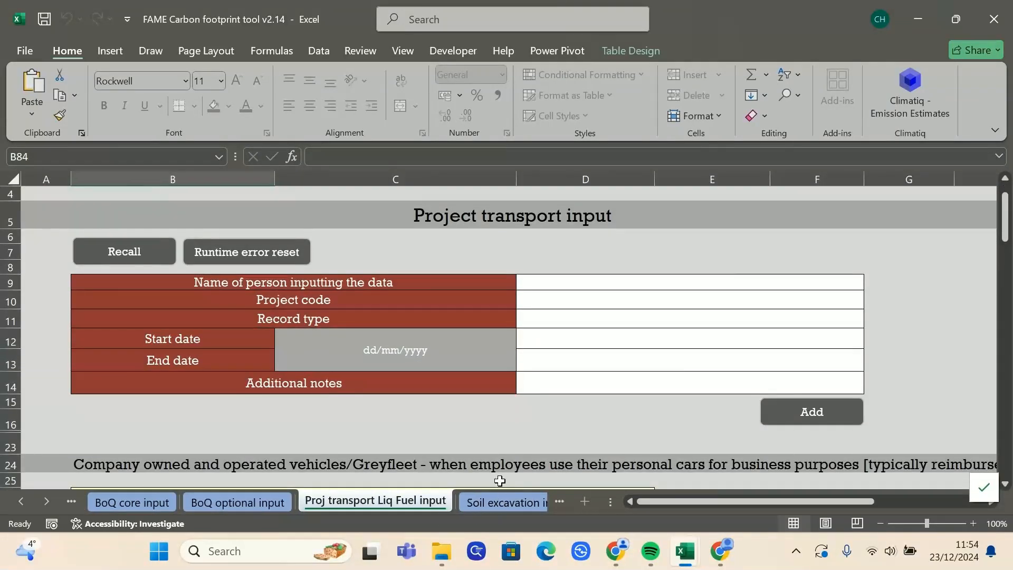
pyautogui.click(482, 507)
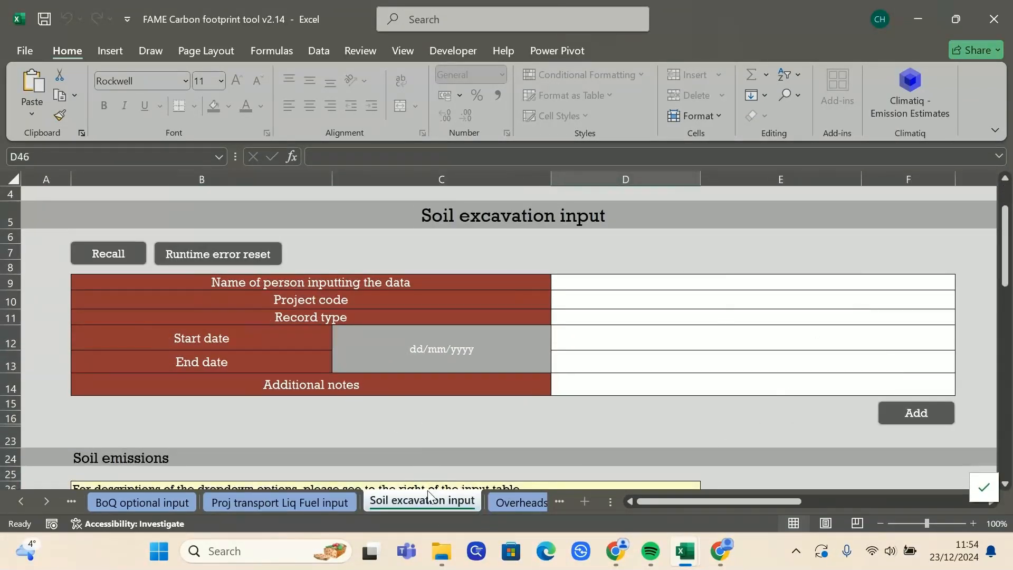
pyautogui.click(506, 504)
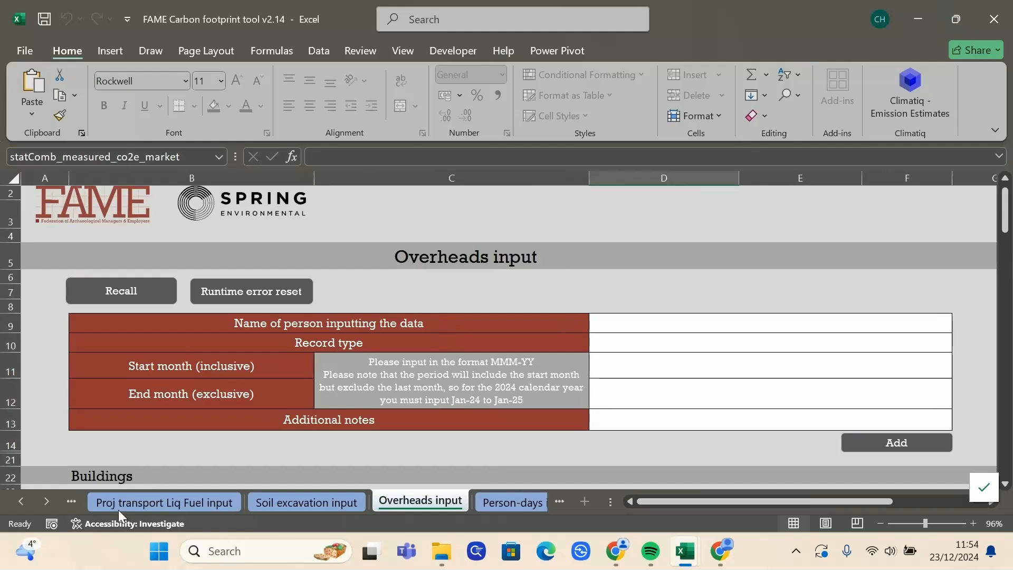
pyautogui.click(30, 503)
pyautogui.click(30, 503)
pyautogui.click(308, 502)
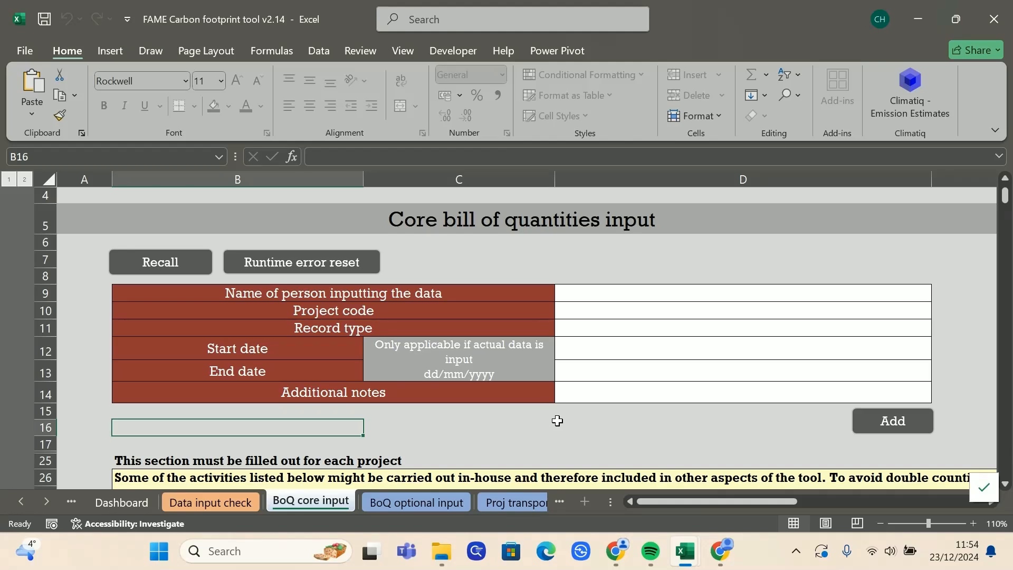
# Step: Enter the inputter's name in D9, choose CH001 in D10 and Actual in D11
pyautogui.click(604, 297)
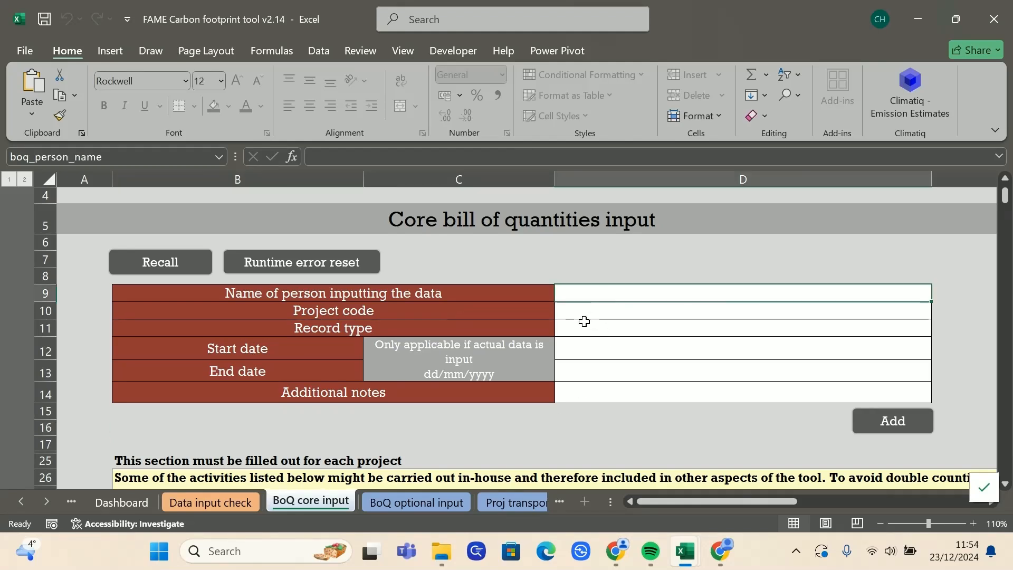
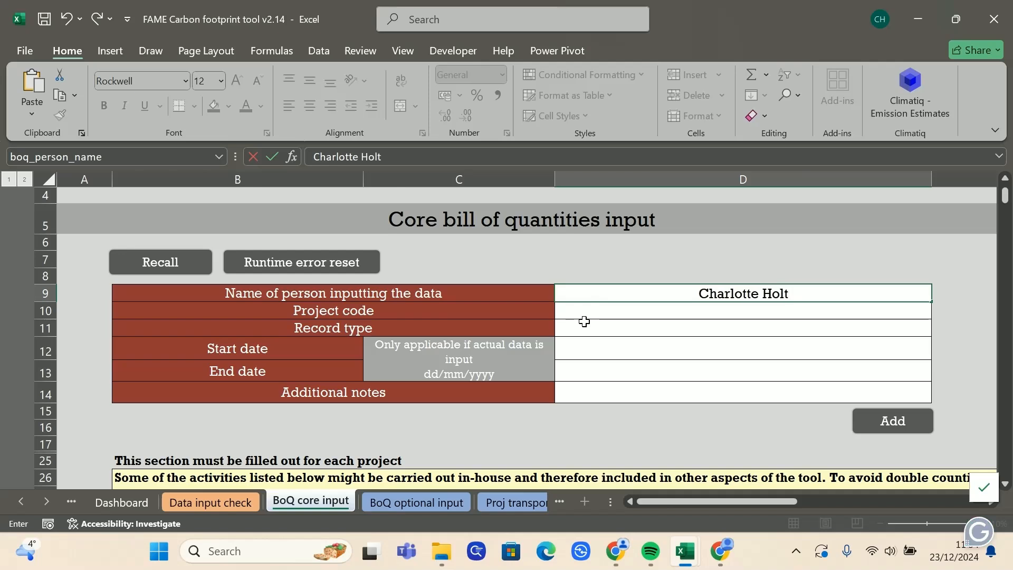
pyautogui.press('Return')
pyautogui.click(938, 313)
pyautogui.click(918, 326)
pyautogui.click(913, 328)
pyautogui.click(938, 329)
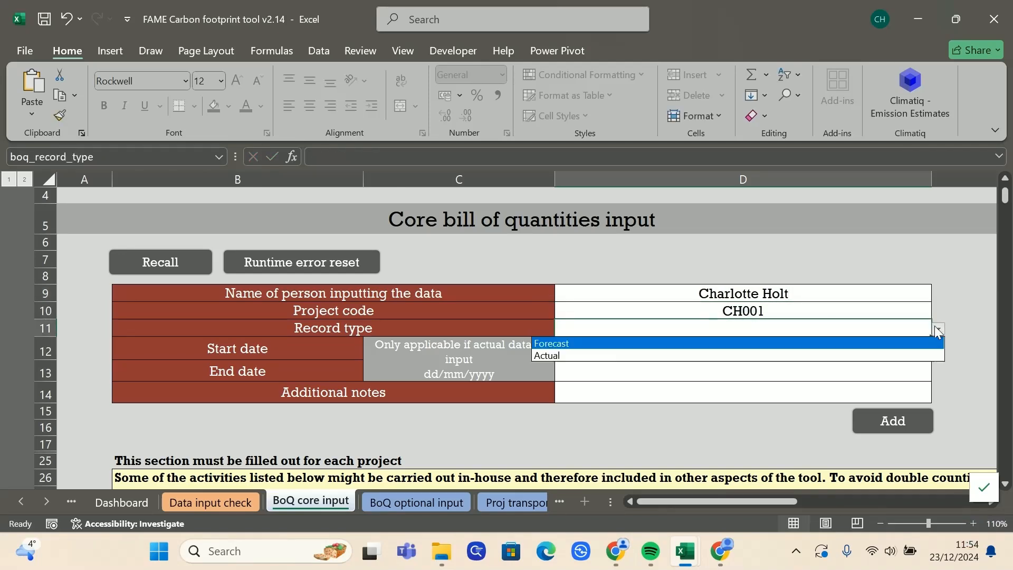
pyautogui.click(879, 356)
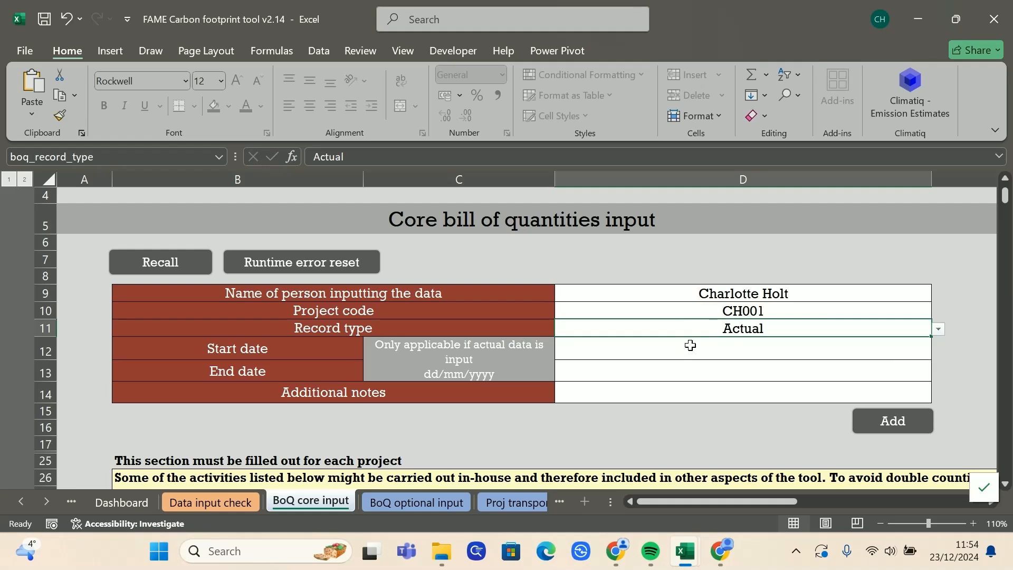
pyautogui.click(680, 390)
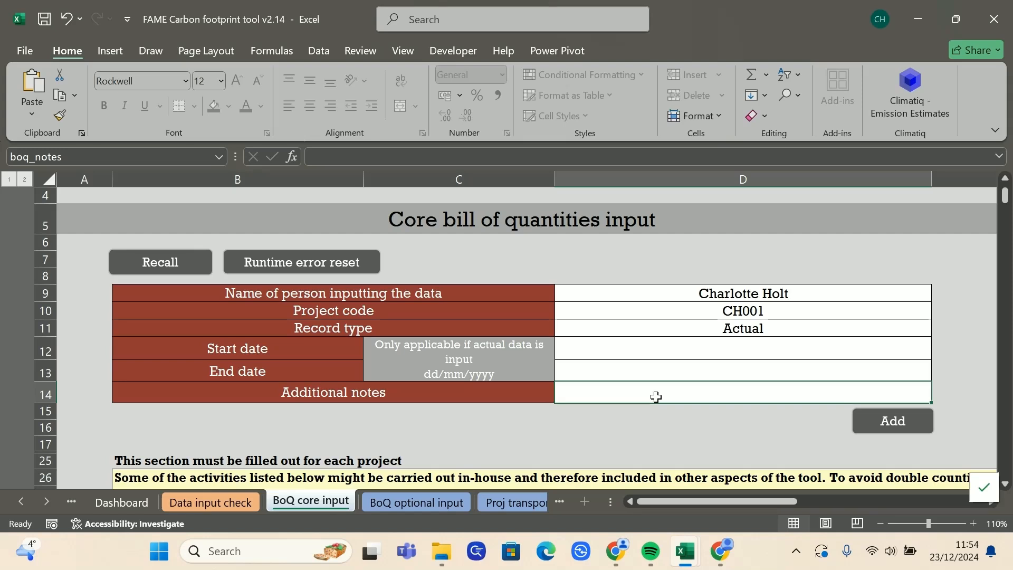
pyautogui.click(774, 346)
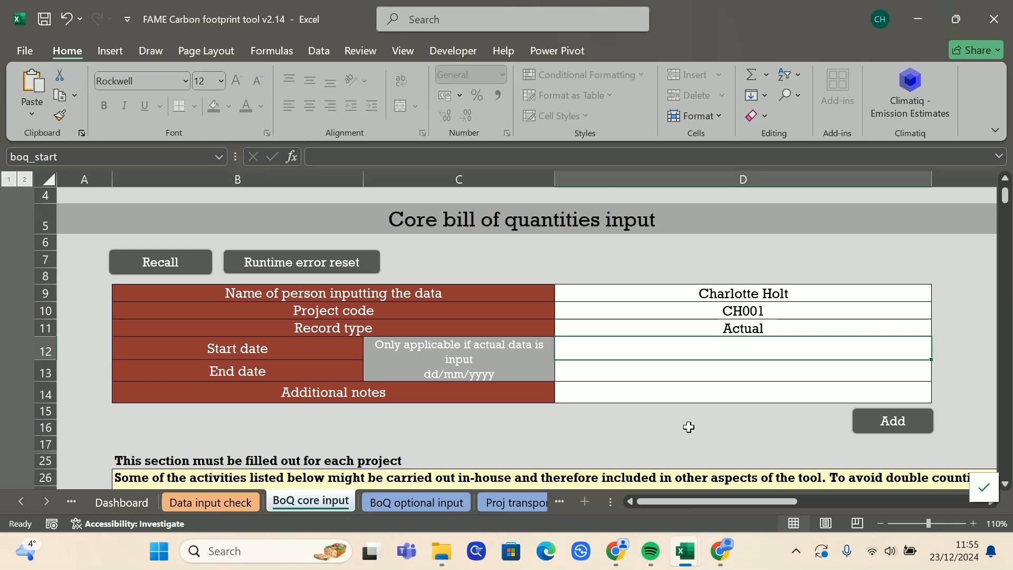
# Step: Check the D10 project code list, which offers only CH001, leaving it unchanged
pyautogui.click(827, 308)
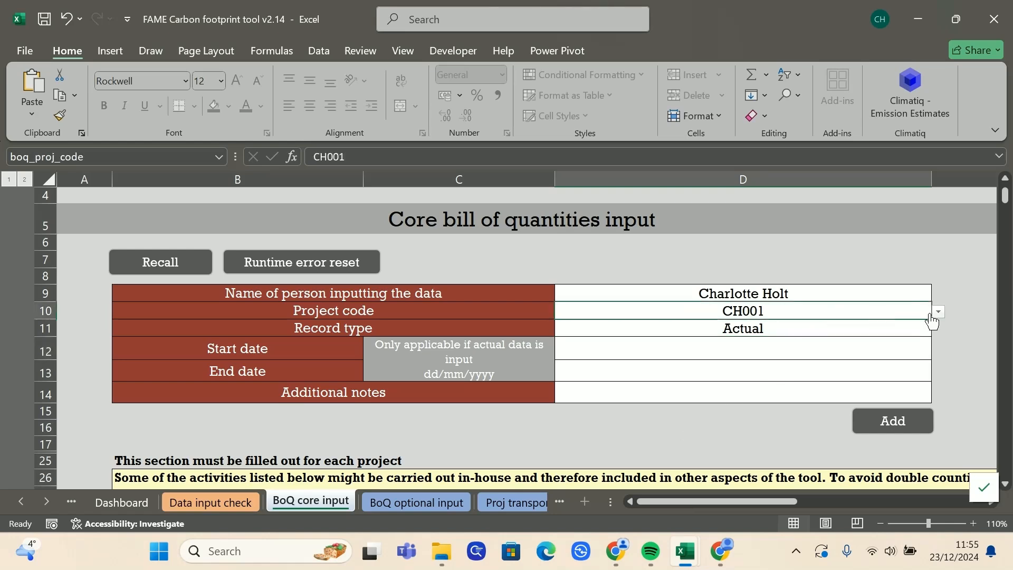
pyautogui.click(936, 314)
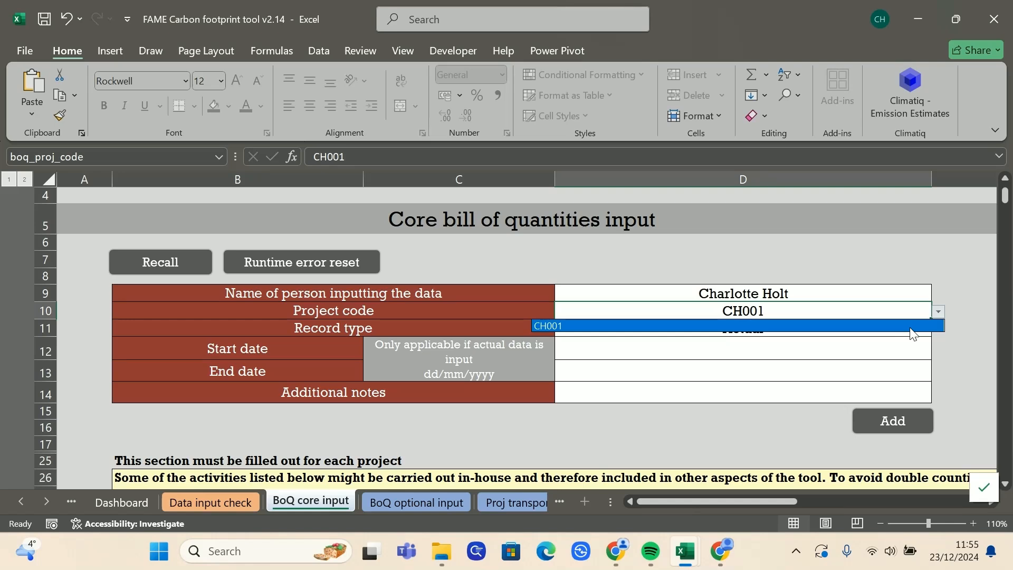
pyautogui.click(822, 379)
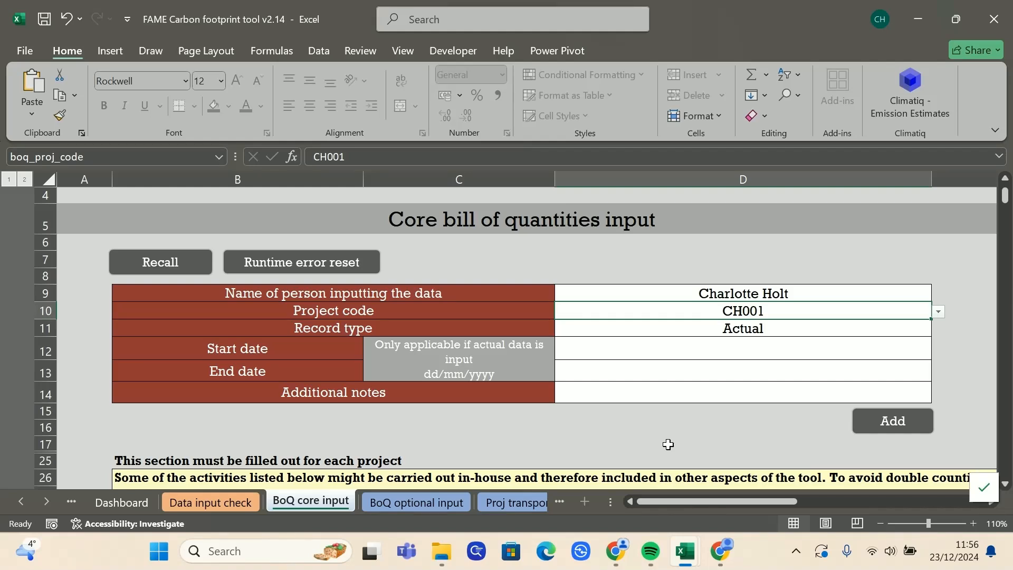
pyautogui.click(941, 313)
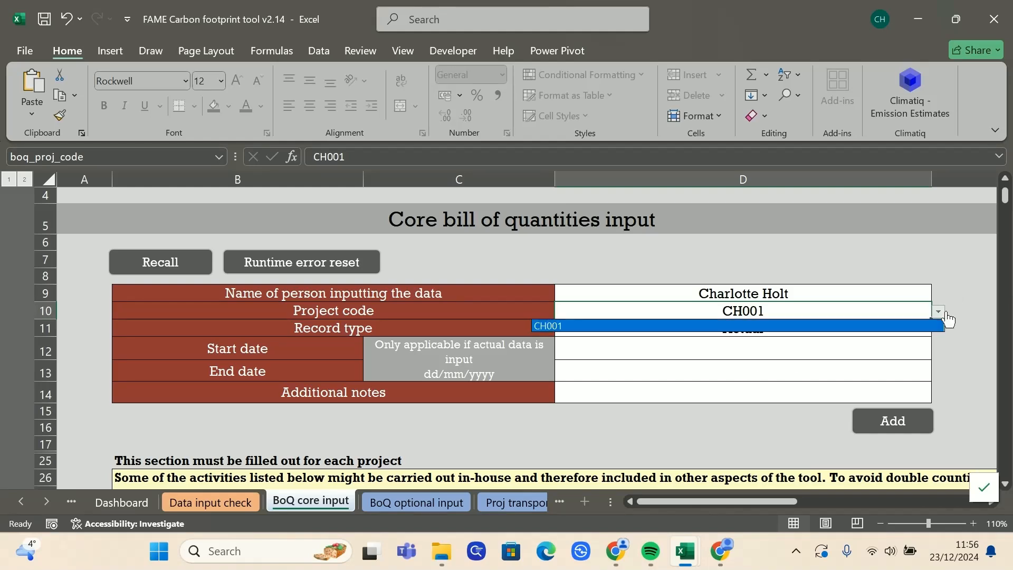
pyautogui.click(828, 327)
pyautogui.click(939, 313)
pyautogui.click(895, 324)
# Step: Scroll the sheet tabs and open the Project input sheet's project database
pyautogui.click(46, 502)
pyautogui.click(46, 502)
pyautogui.click(47, 503)
pyautogui.click(240, 502)
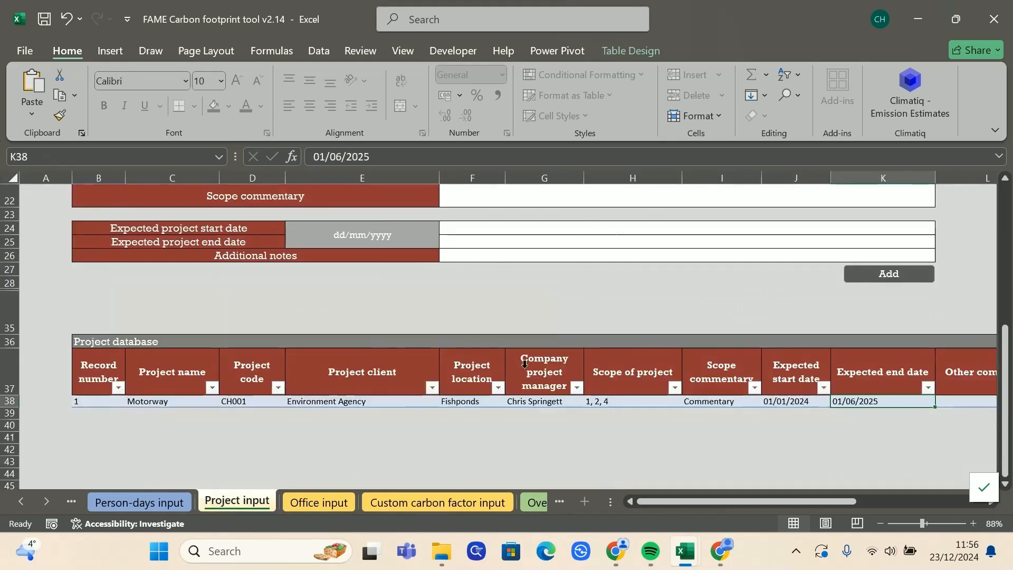
pyautogui.scroll(7, 524, 362)
pyautogui.click(20, 510)
pyautogui.click(21, 510)
pyautogui.click(21, 509)
pyautogui.click(21, 510)
pyautogui.click(21, 510)
pyautogui.click(21, 510)
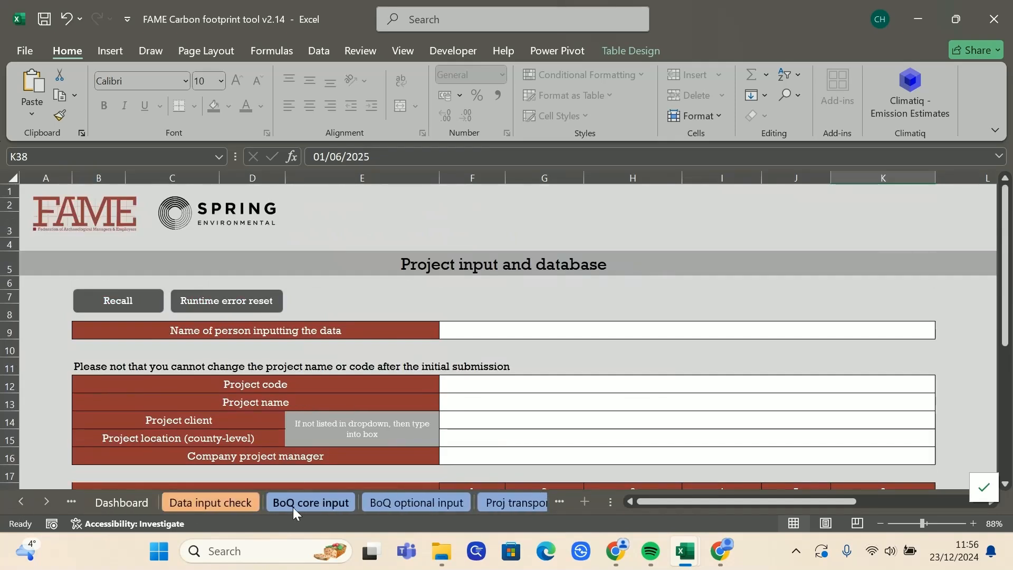
pyautogui.click(298, 505)
pyautogui.click(941, 316)
pyautogui.click(941, 316)
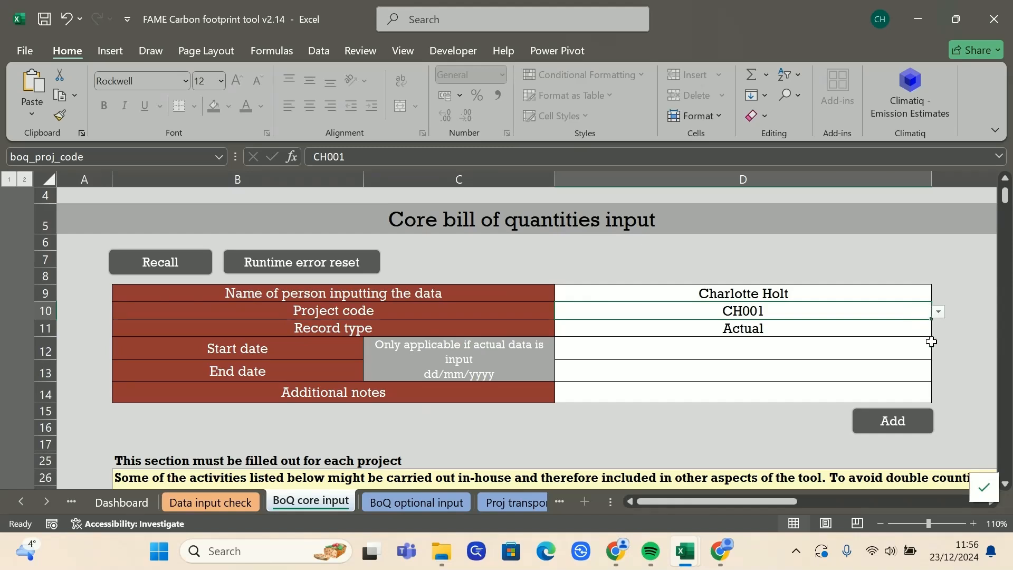
pyautogui.click(912, 332)
pyautogui.click(939, 329)
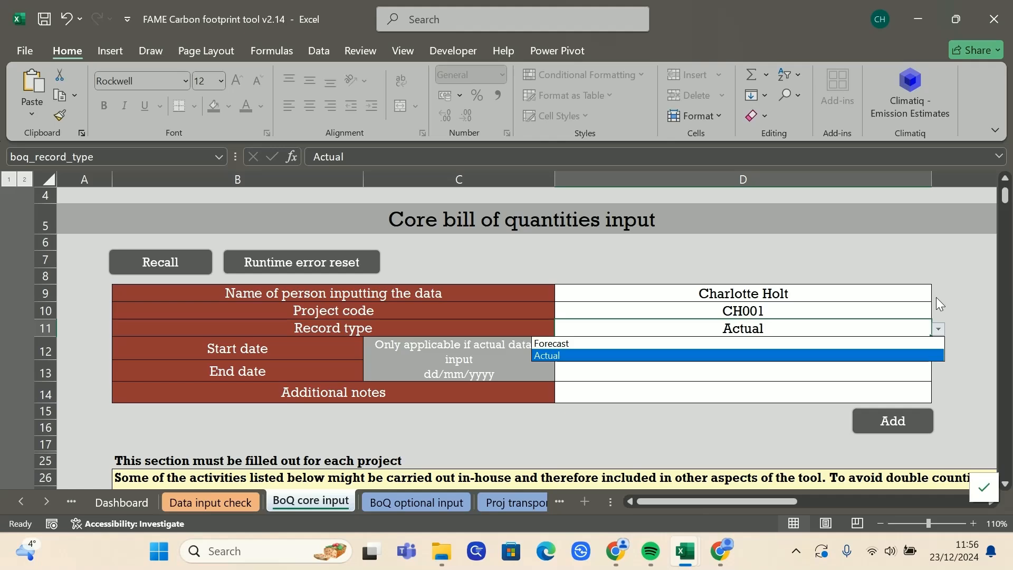
pyautogui.press('Escape')
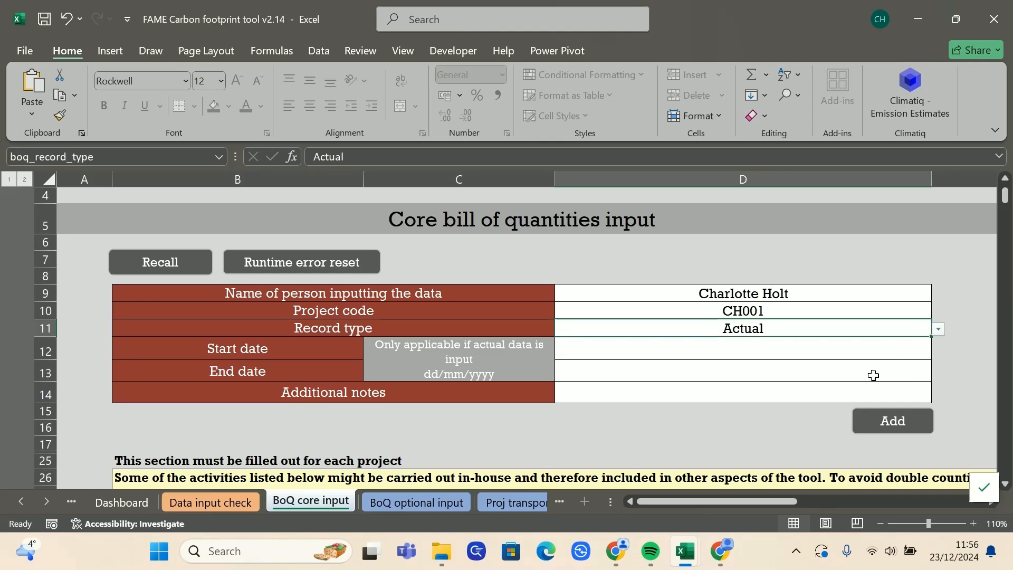
pyautogui.click(47, 501)
pyautogui.click(47, 502)
pyautogui.click(47, 502)
pyautogui.click(343, 501)
pyautogui.scroll(-7, 548, 413)
pyautogui.click(794, 351)
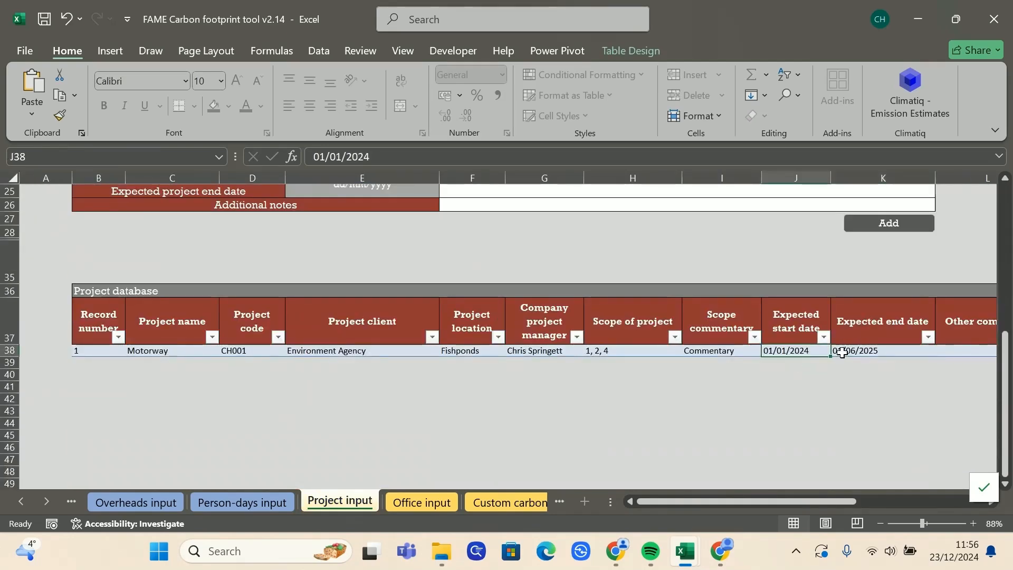
pyautogui.click(875, 350)
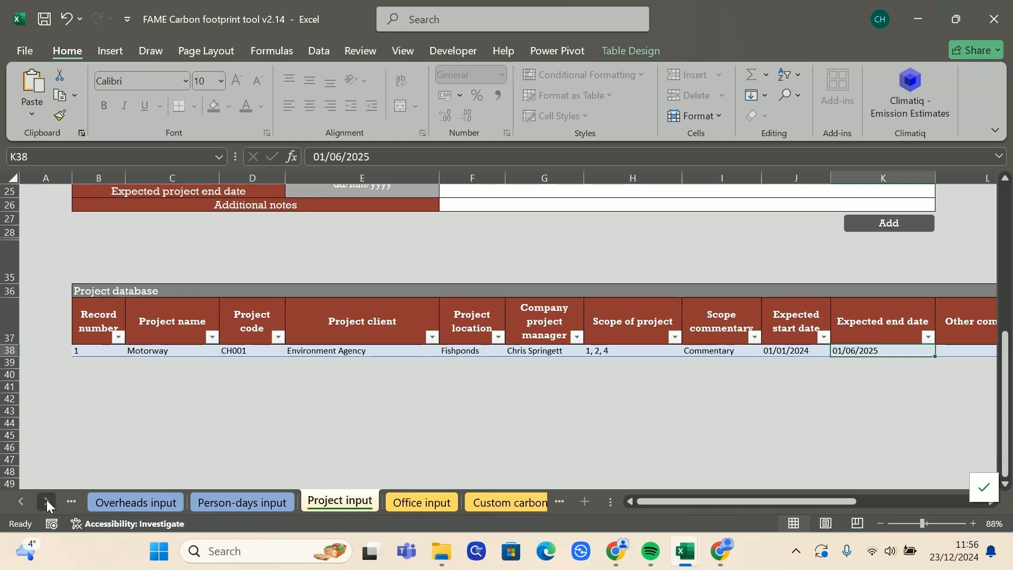
pyautogui.click(14, 507)
pyautogui.click(15, 506)
pyautogui.click(15, 506)
pyautogui.click(14, 505)
pyautogui.click(14, 505)
pyautogui.click(10, 506)
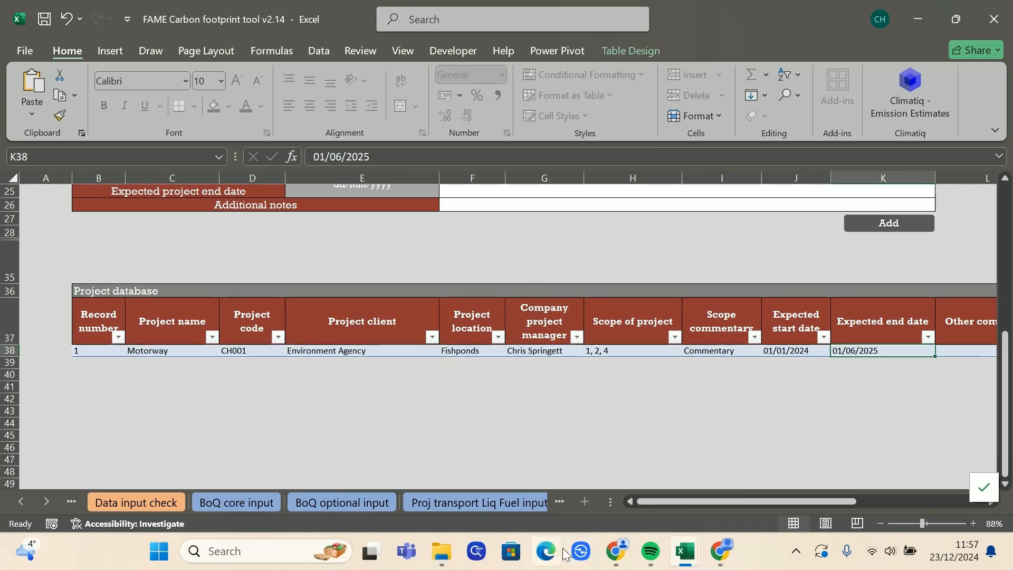
# Step: Back on BoQ core input, change the D11 record type from Actual to Forecast
pyautogui.click(232, 502)
pyautogui.click(938, 333)
pyautogui.click(867, 341)
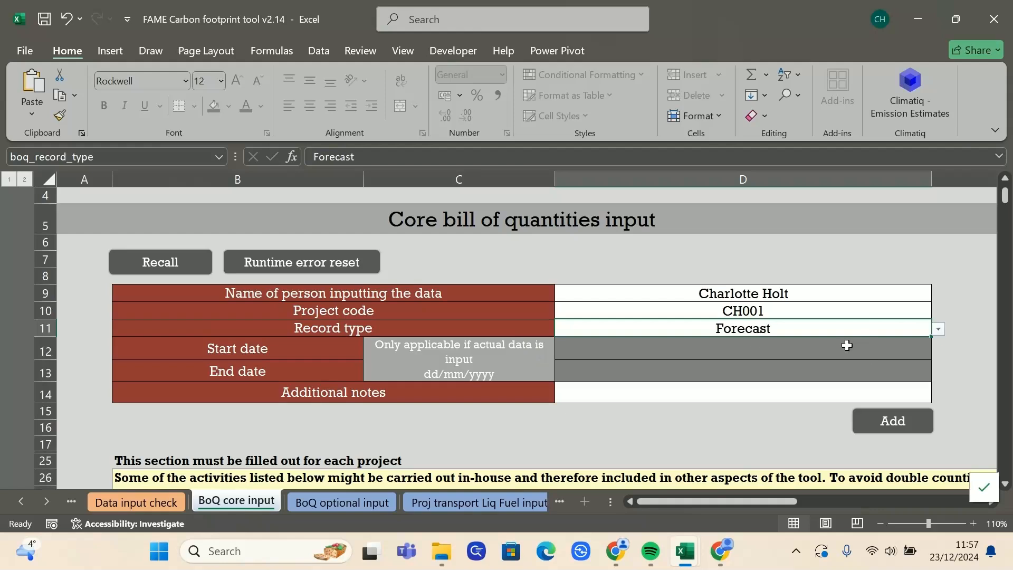
pyautogui.click(752, 343)
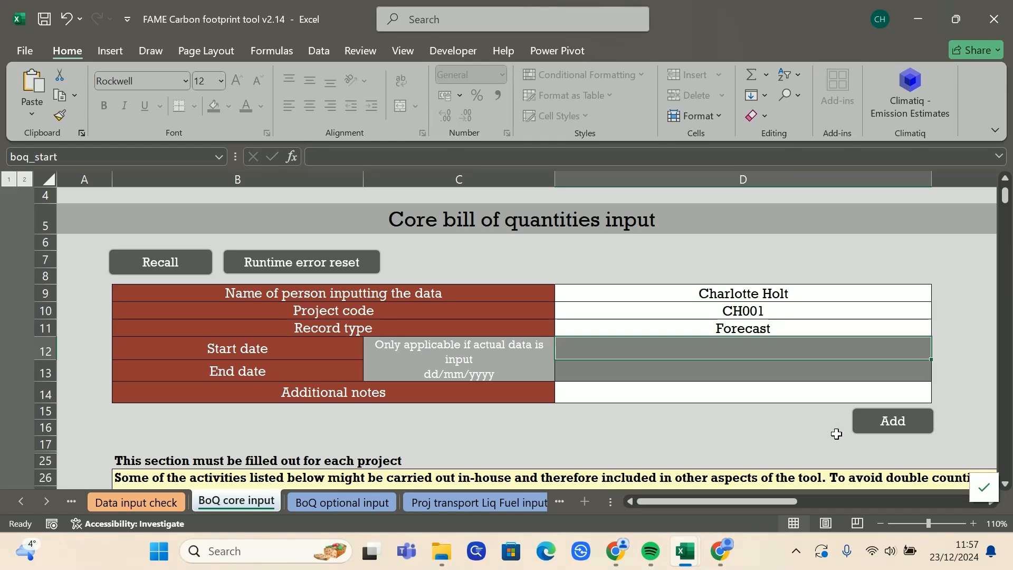
pyautogui.click(715, 425)
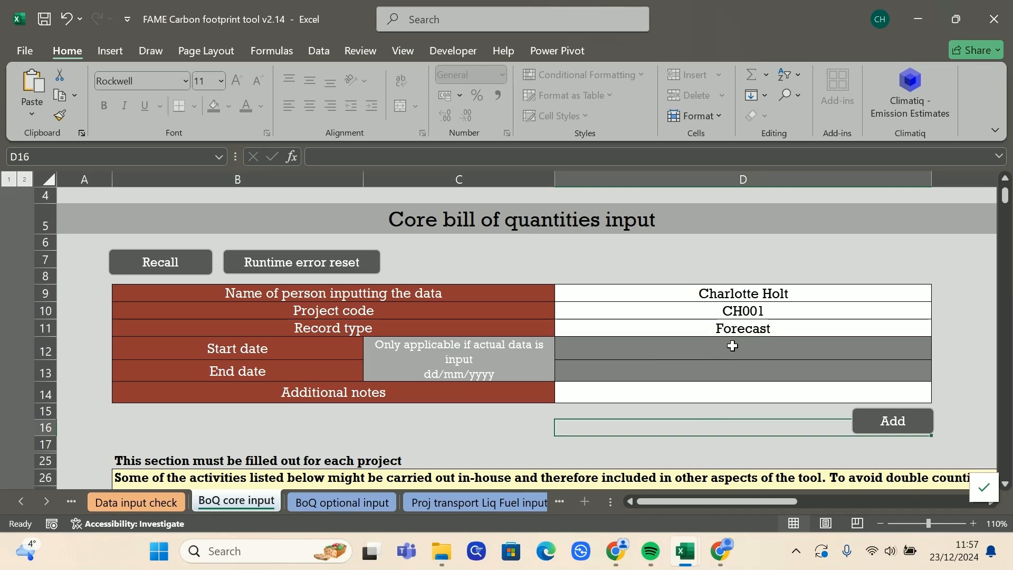
pyautogui.click(758, 311)
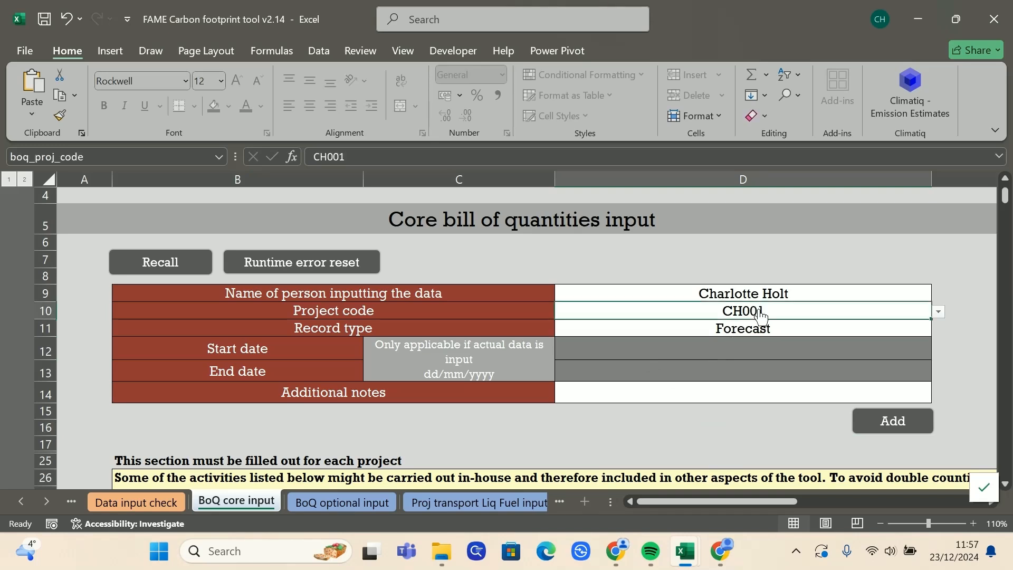
pyautogui.press('Delete')
pyautogui.click(741, 461)
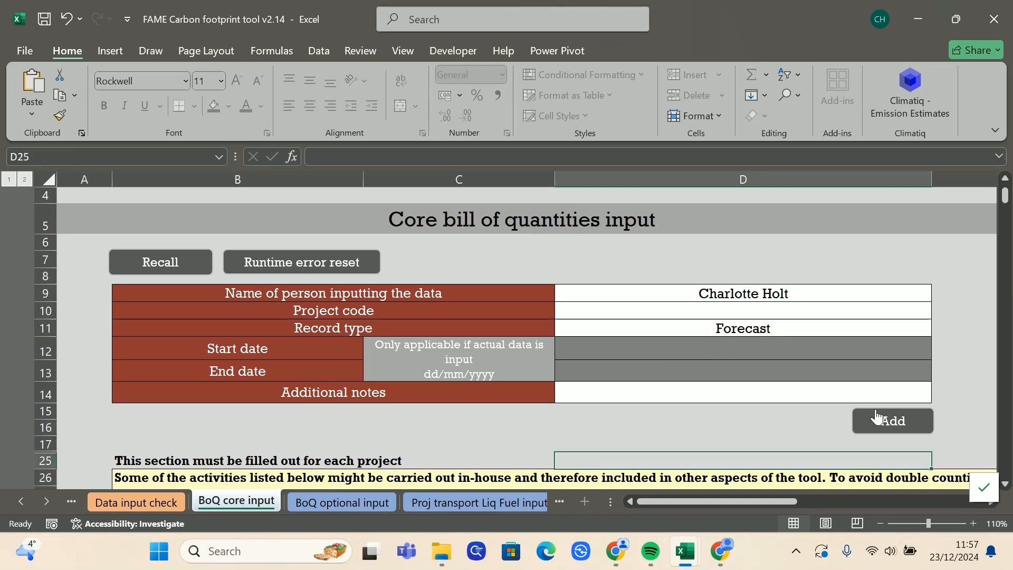
pyautogui.click(872, 410)
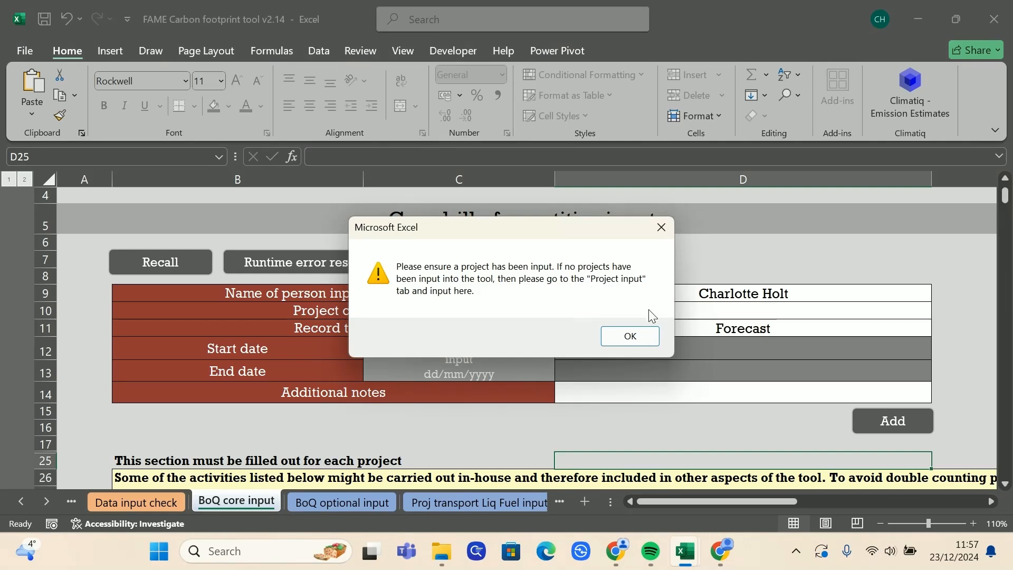
pyautogui.click(668, 234)
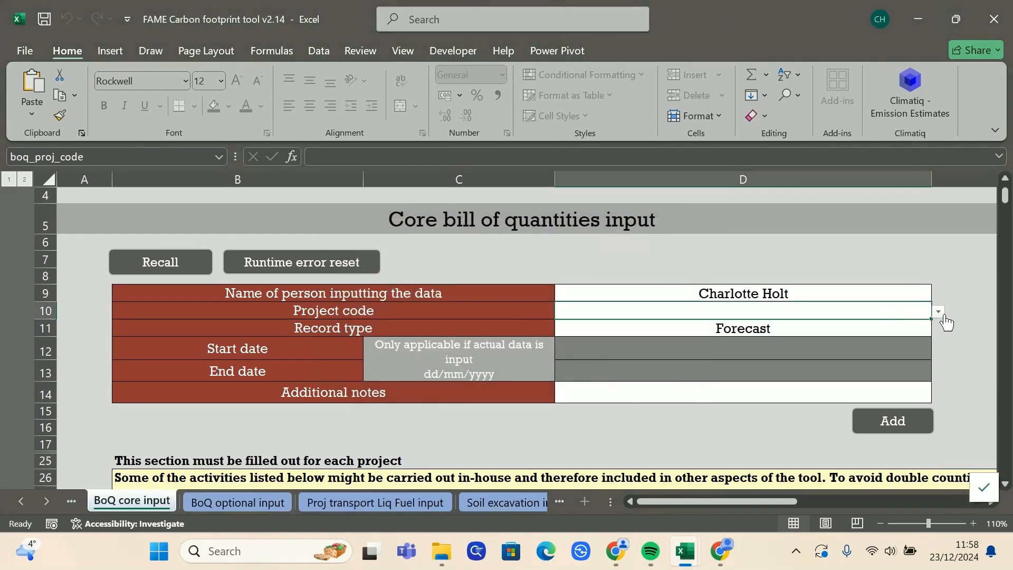
pyautogui.click(939, 312)
pyautogui.click(895, 326)
# Step: Enter dates 01/01/2024 to 01/04/2024 on the forecast record, try adding it, dismiss the warning
pyautogui.click(860, 357)
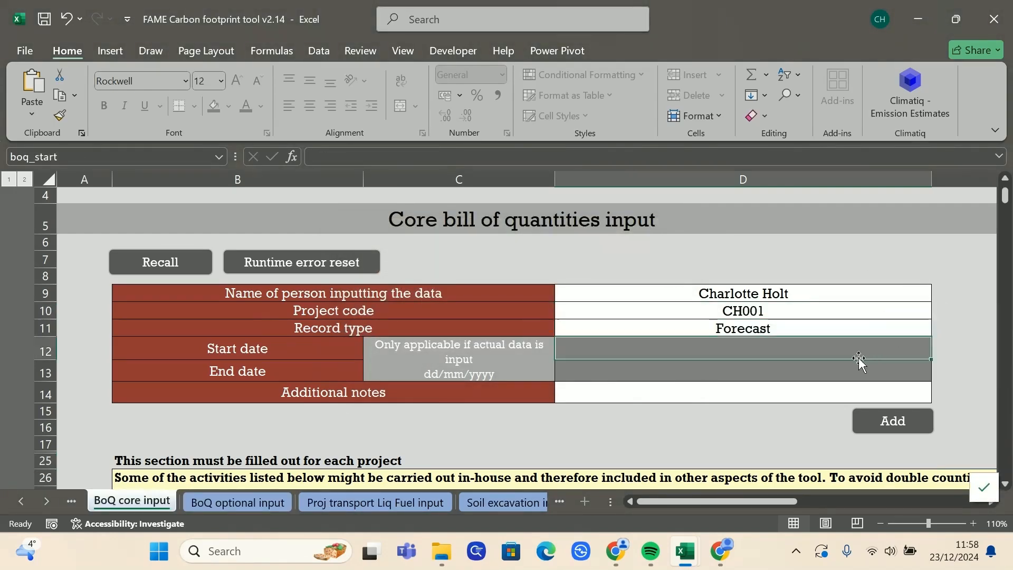
pyautogui.write('1/01/2024')
pyautogui.press('Return')
pyautogui.write('1/4/24')
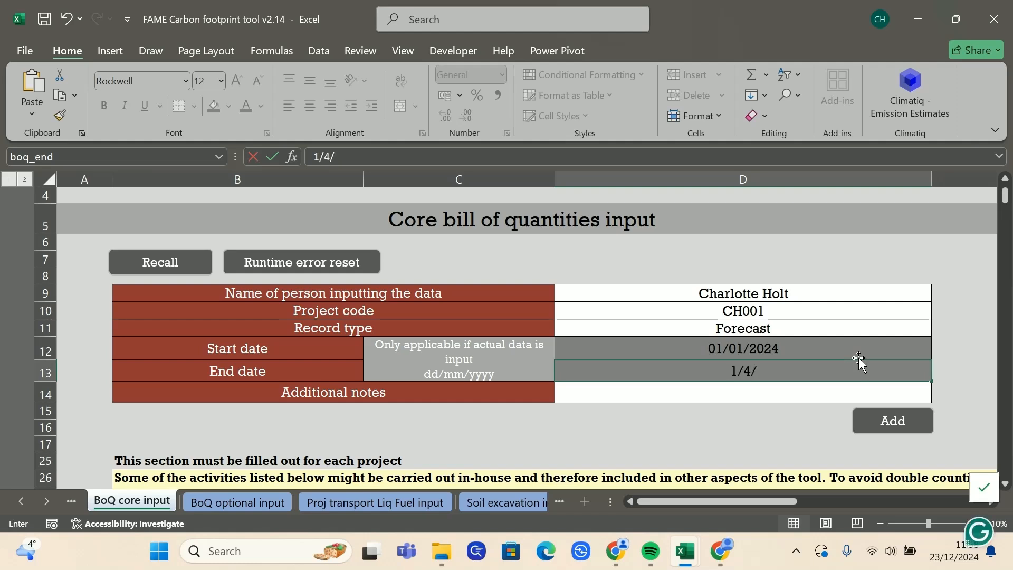
pyautogui.press('Return')
pyautogui.click(892, 421)
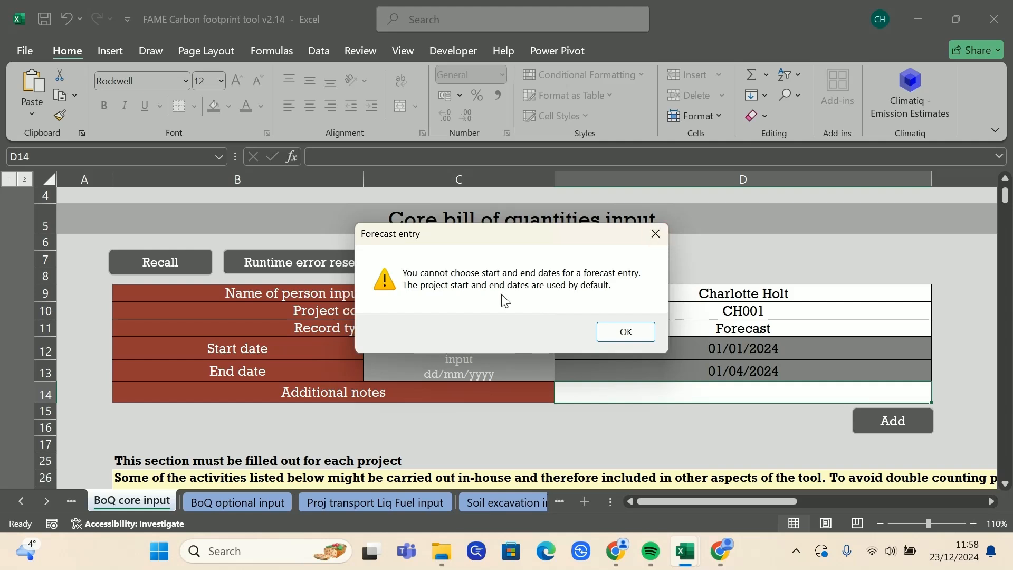
pyautogui.click(656, 234)
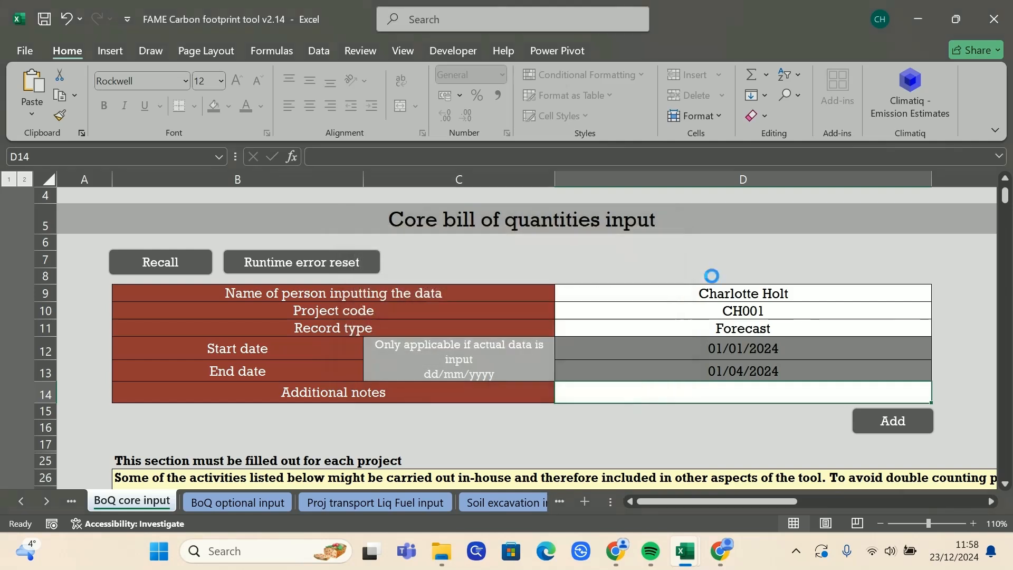
# Step: Switch the record type to Actual, set end date 31/12/2025, retry adding, dismiss the period warning
pyautogui.click(875, 324)
pyautogui.click(938, 328)
pyautogui.click(850, 354)
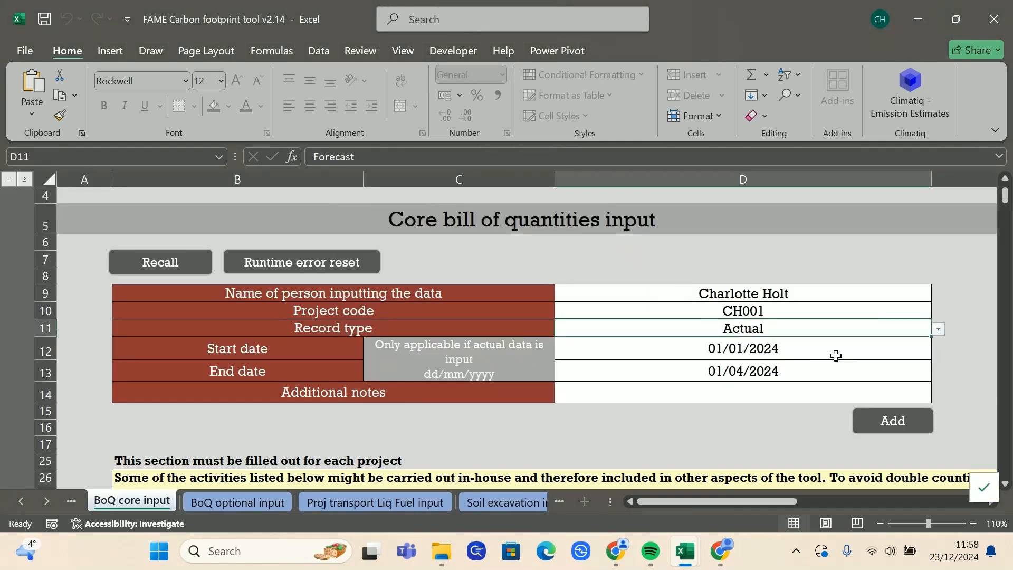
pyautogui.click(775, 353)
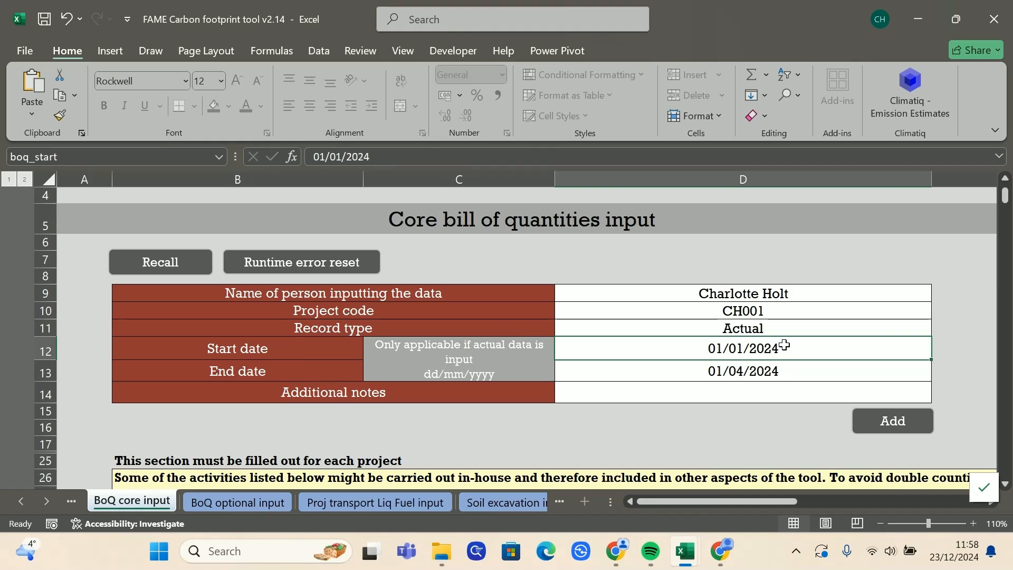
pyautogui.click(753, 371)
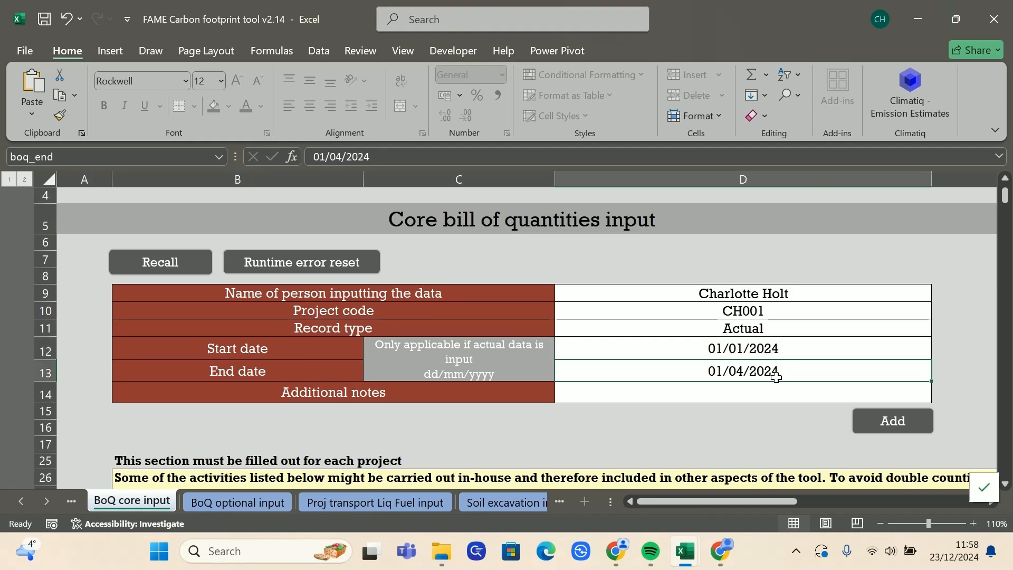
pyautogui.write('31/12/25')
pyautogui.press('Return')
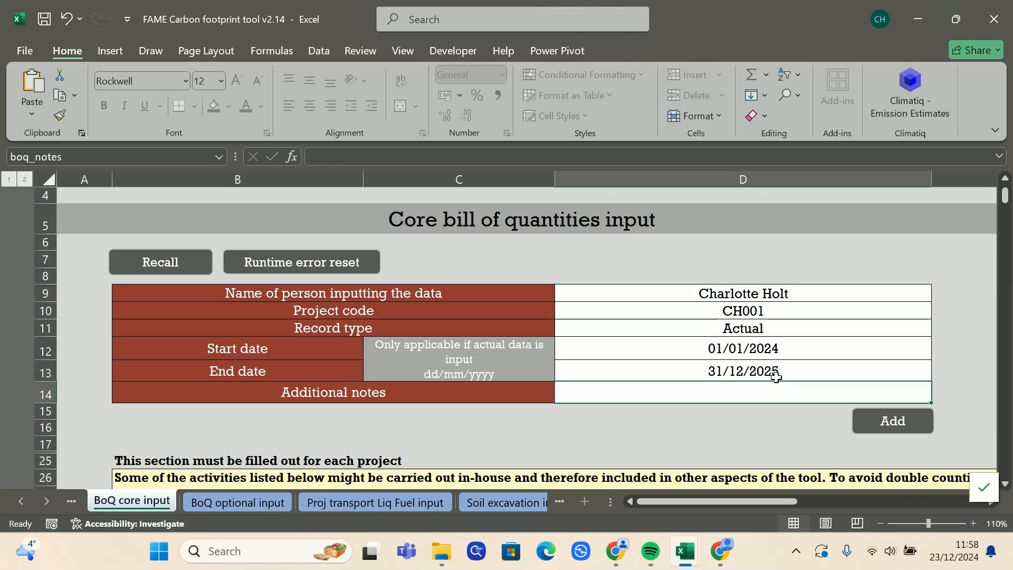
pyautogui.click(894, 421)
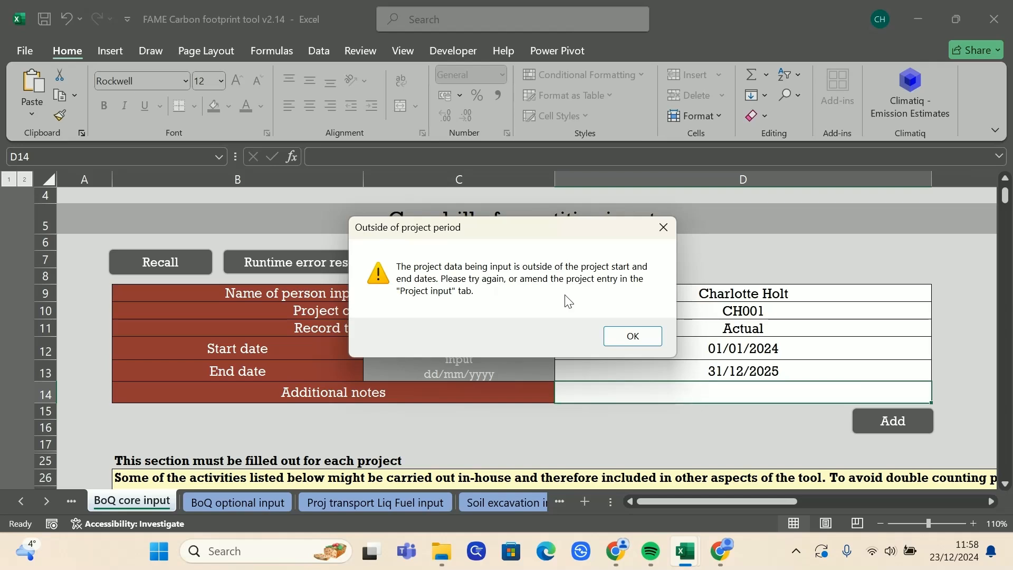
pyautogui.click(664, 226)
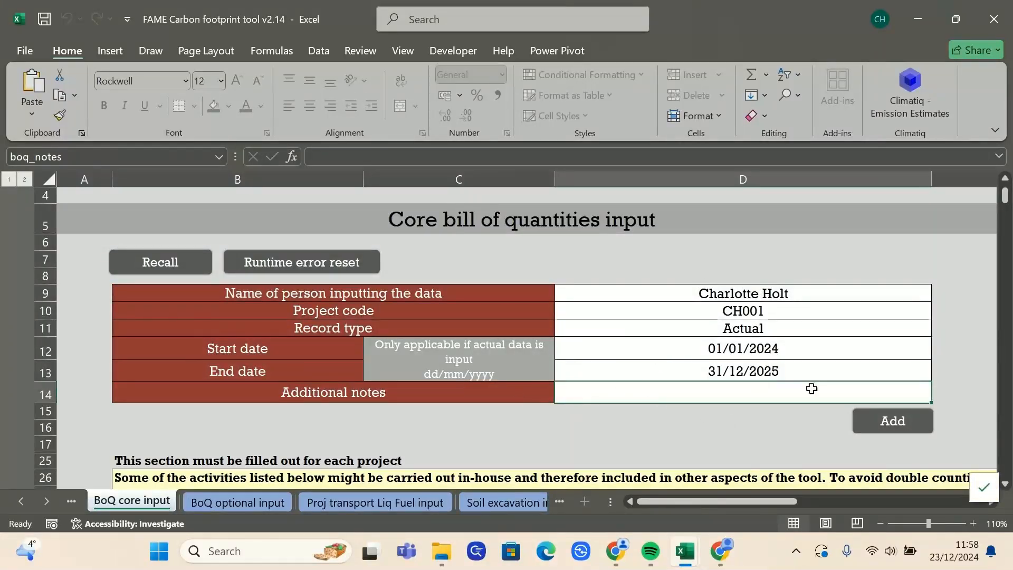
pyautogui.click(745, 293)
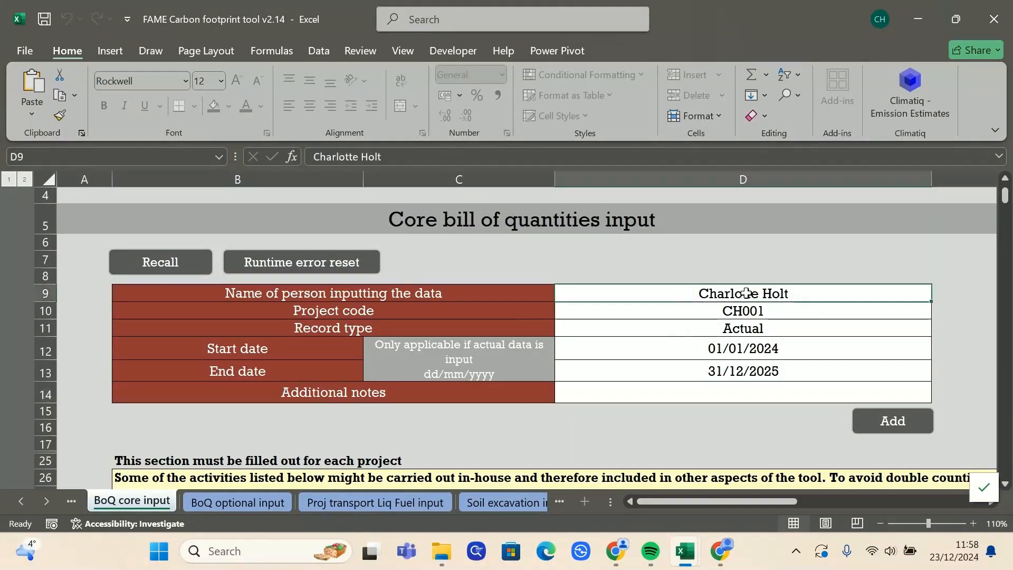
pyautogui.press('Delete')
pyautogui.click(865, 420)
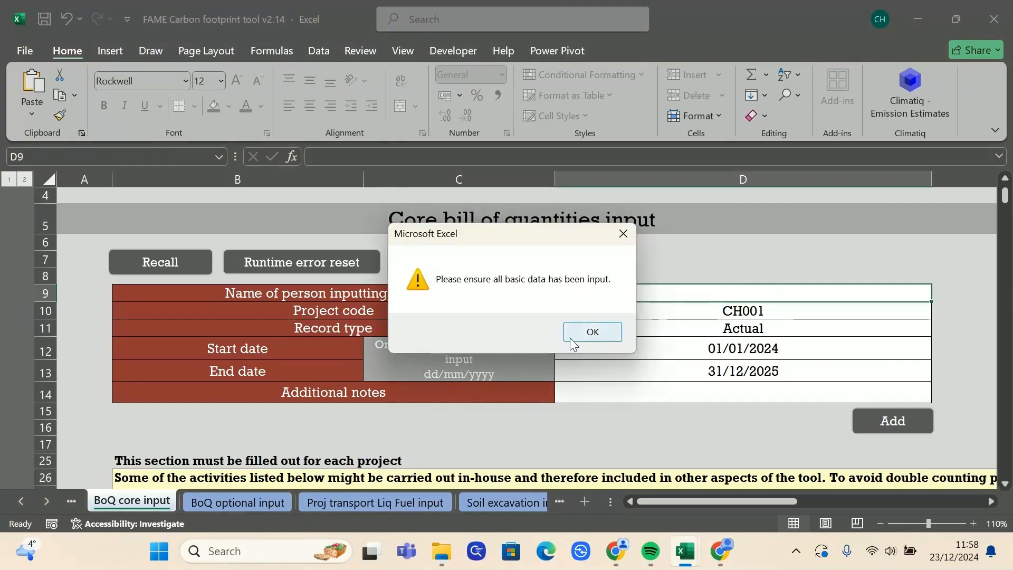
pyautogui.click(593, 333)
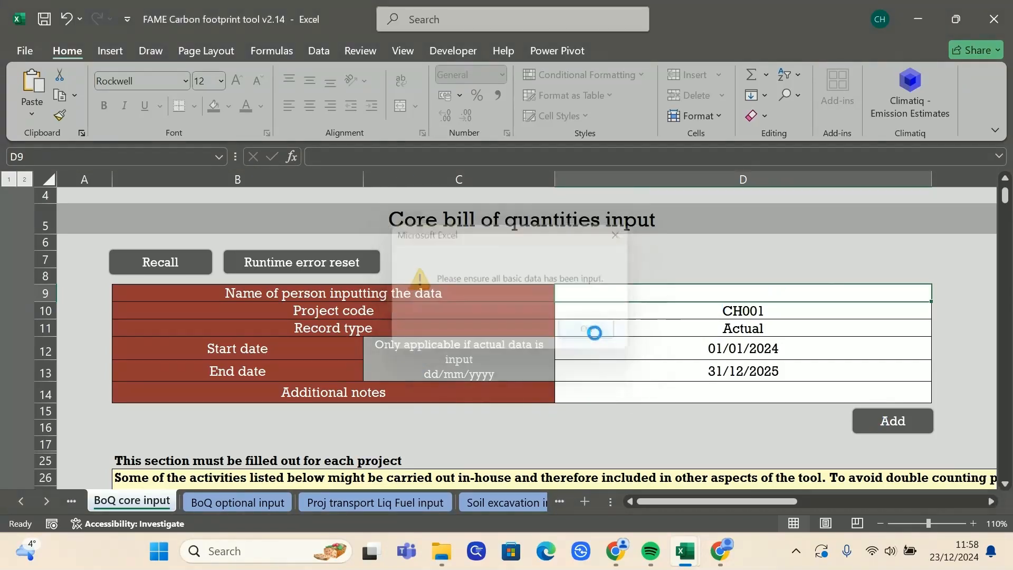
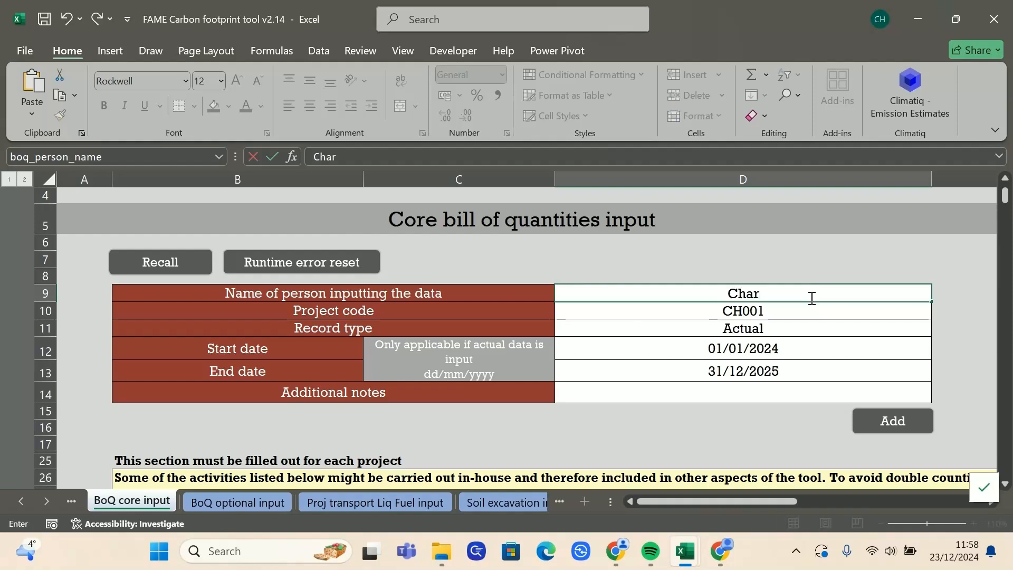
pyautogui.click(859, 264)
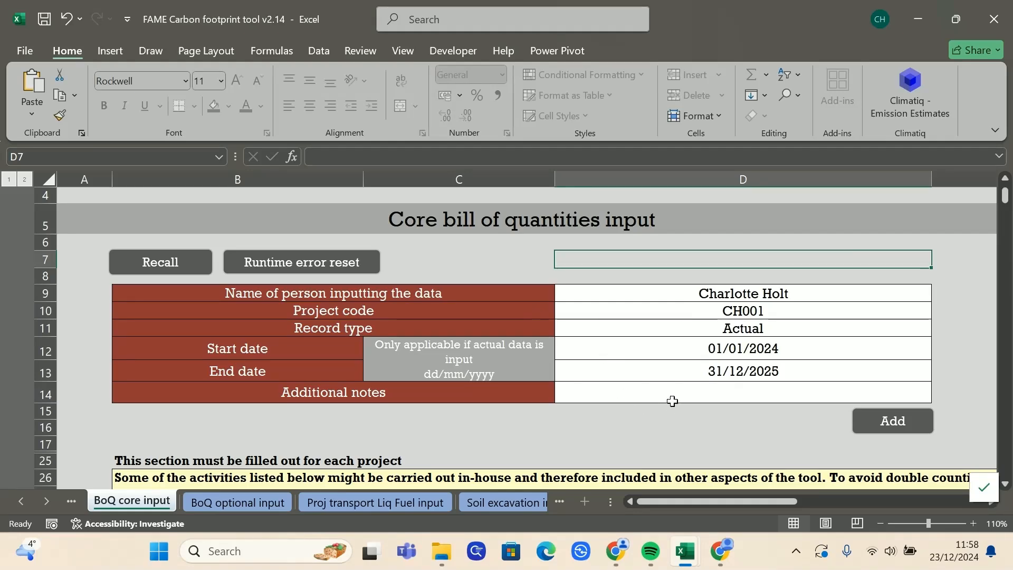
# Step: Enter a diesel quantity of 1000 in cell F31
pyautogui.scroll(-6, 670, 399)
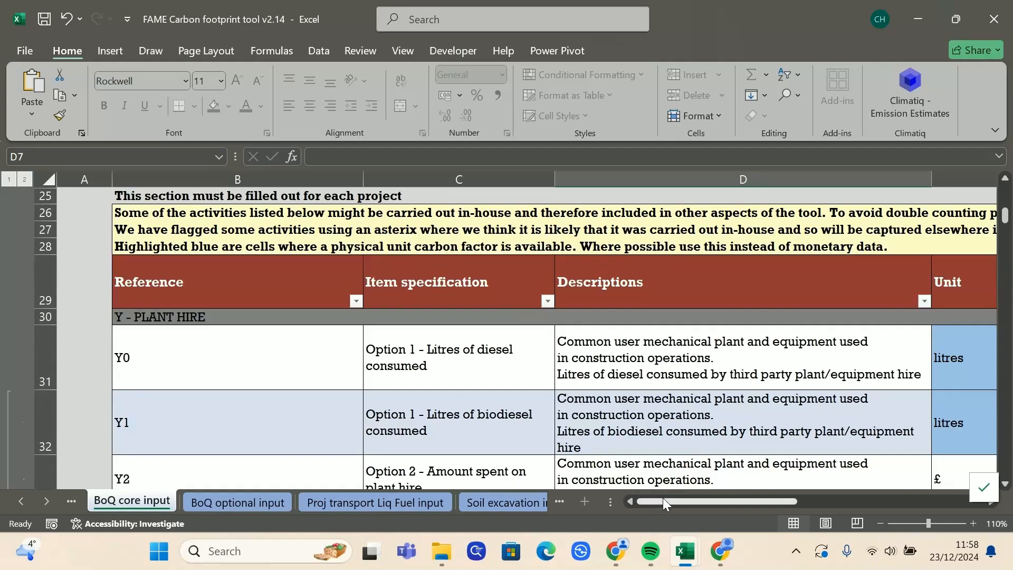
pyautogui.scroll(6, 670, 399)
pyautogui.scroll(1, 670, 399)
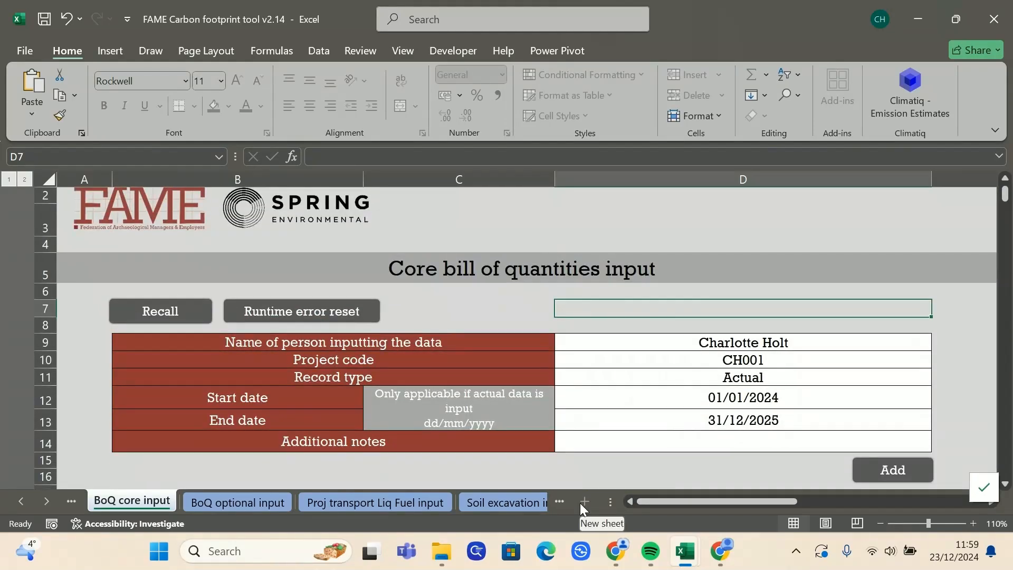
pyautogui.scroll(-2, 702, 343)
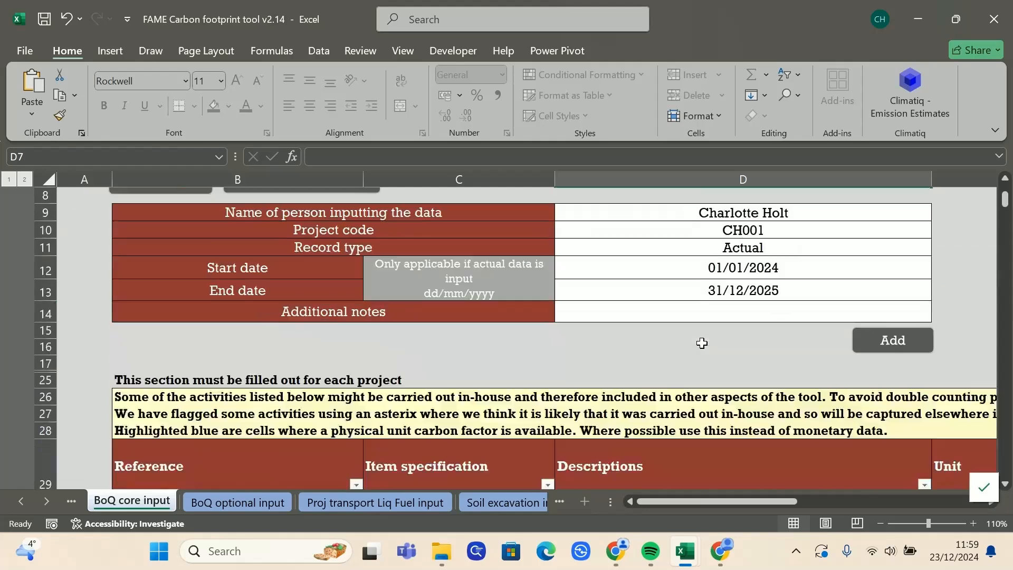
pyautogui.scroll(-3, 702, 343)
pyautogui.moveTo(757, 498); pyautogui.dragTo(838, 495)
pyautogui.click(704, 391)
pyautogui.write('1000')
pyautogui.press('Return')
# Step: Retry adding the record, correct the end date to 01/01/2025, and submit it
pyautogui.moveTo(748, 499); pyautogui.dragTo(625, 505)
pyautogui.scroll(5, 746, 413)
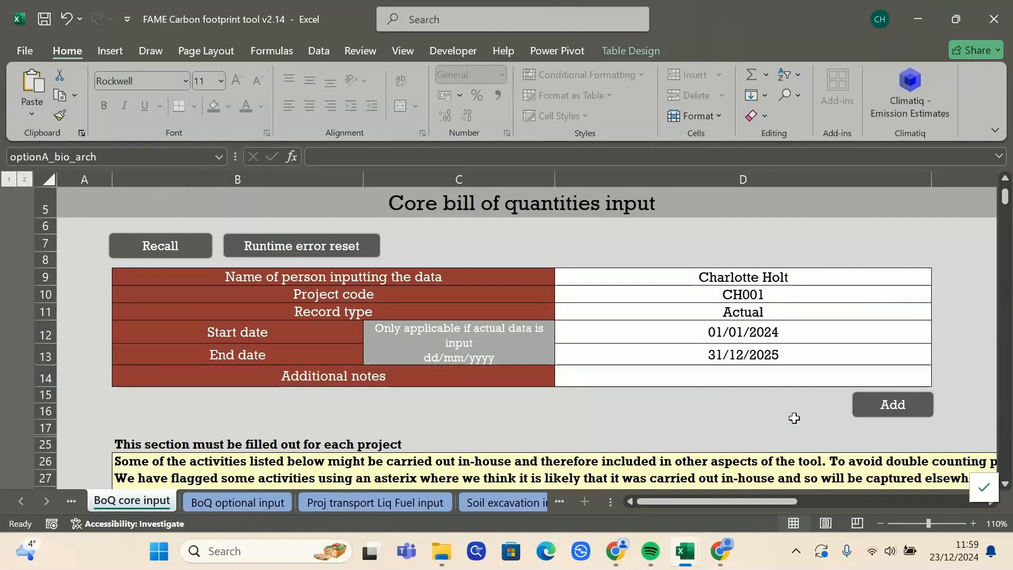
pyautogui.scroll(1, 794, 417)
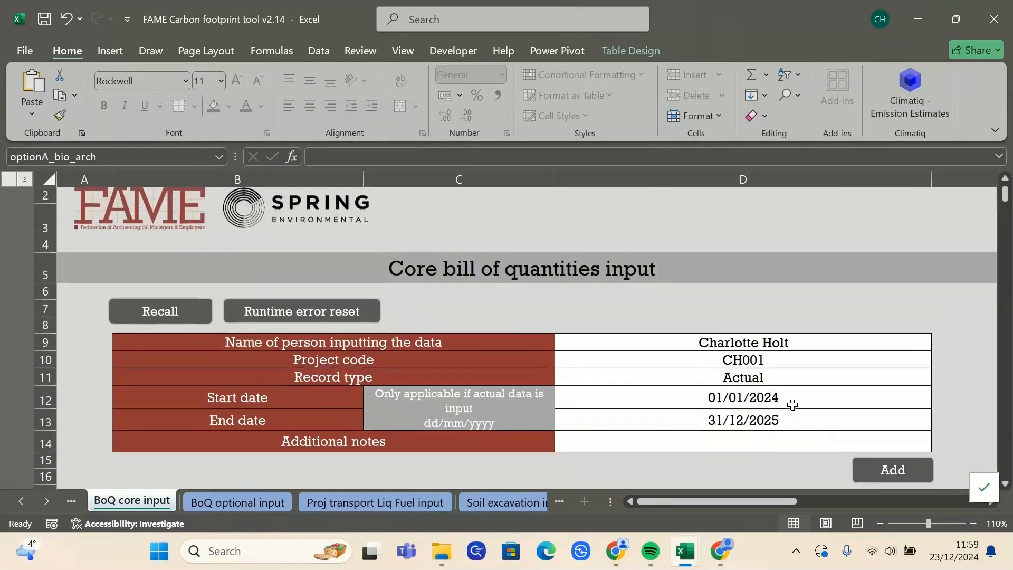
pyautogui.click(893, 470)
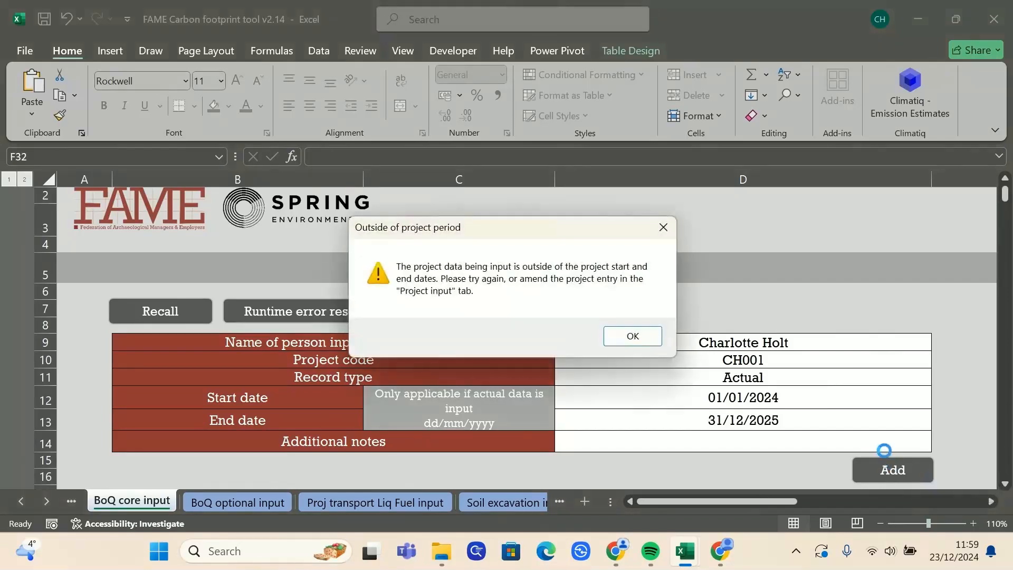
pyautogui.click(636, 336)
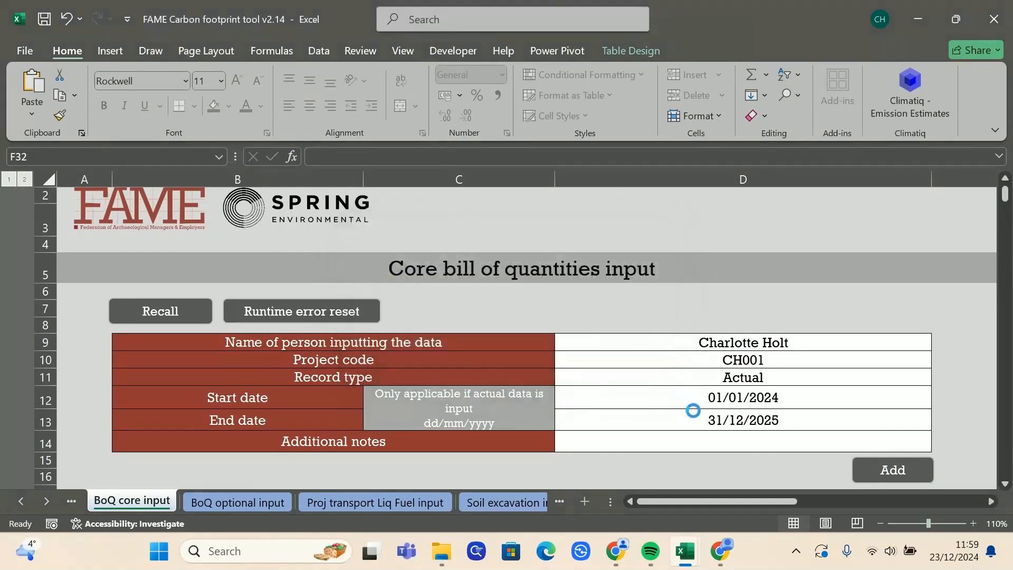
pyautogui.write('1/1/2025')
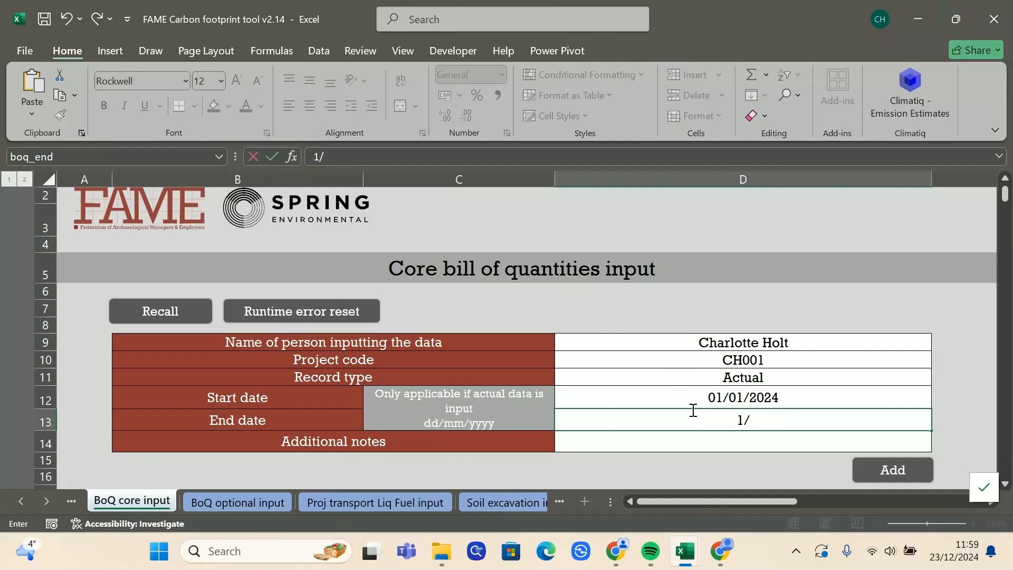
pyautogui.press('Return')
pyautogui.click(882, 467)
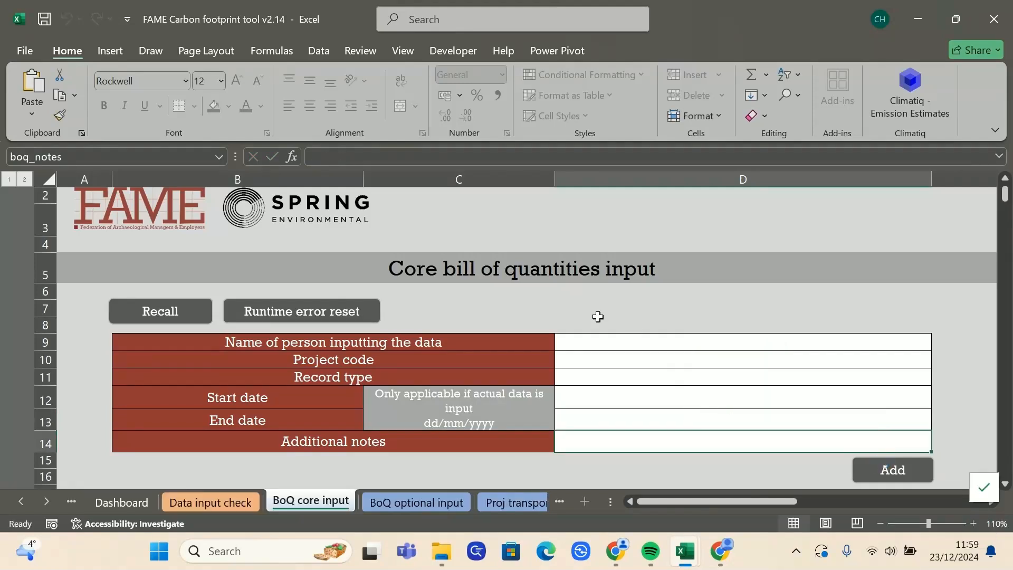
# Step: Scroll the sheet tabs along and open the Emissions db sheet
pyautogui.click(46, 500)
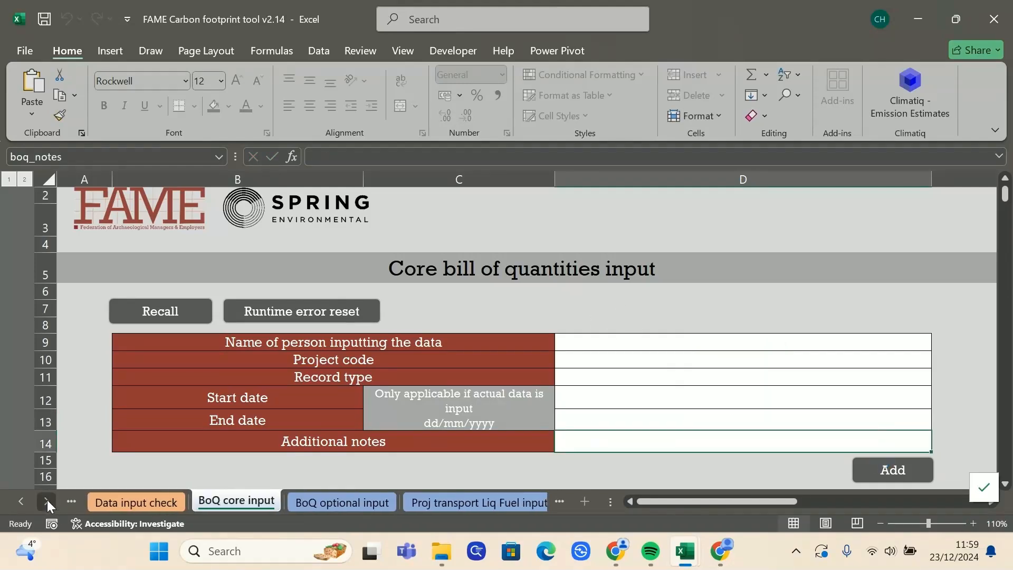
pyautogui.click(44, 501)
pyautogui.click(45, 501)
pyautogui.click(44, 502)
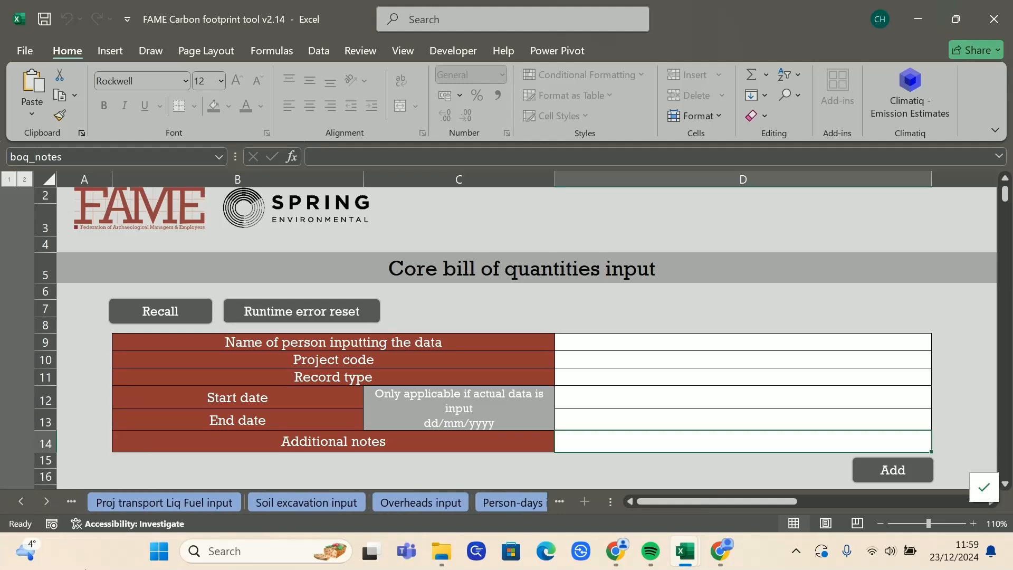
pyautogui.click(46, 501)
pyautogui.click(50, 503)
pyautogui.click(50, 502)
pyautogui.click(467, 499)
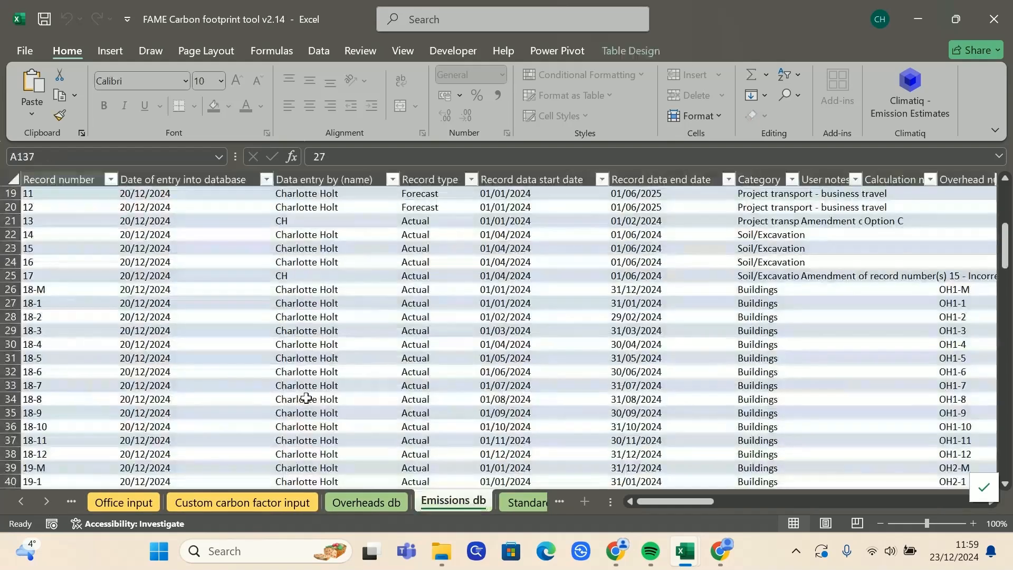
# Step: Scroll to row 139 and check that record 29's Data marker in AV139 reads live
pyautogui.moveTo(1005, 247); pyautogui.dragTo(1005, 430)
pyautogui.scroll(-2, 459, 362)
pyautogui.click(17, 397)
pyautogui.click(18, 397)
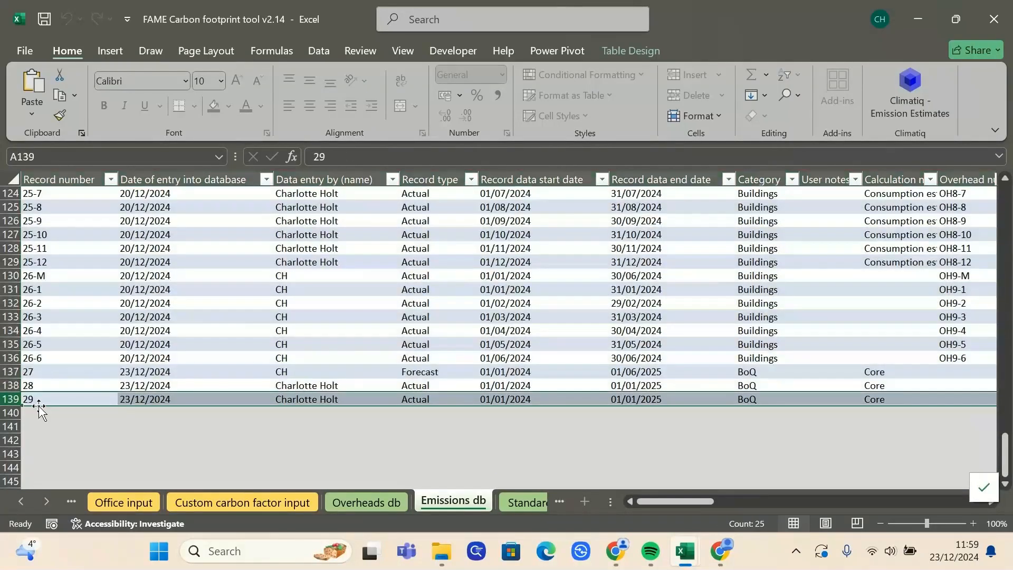
pyautogui.moveTo(692, 504); pyautogui.dragTo(839, 505)
pyautogui.moveTo(916, 496); pyautogui.dragTo(956, 497)
pyautogui.click(737, 401)
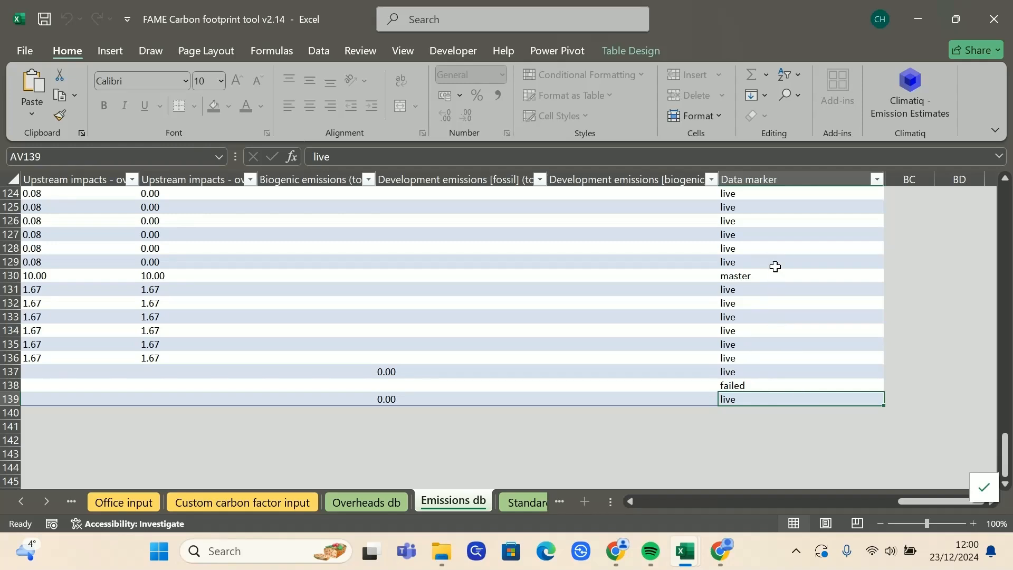
pyautogui.moveTo(774, 274); pyautogui.dragTo(745, 280)
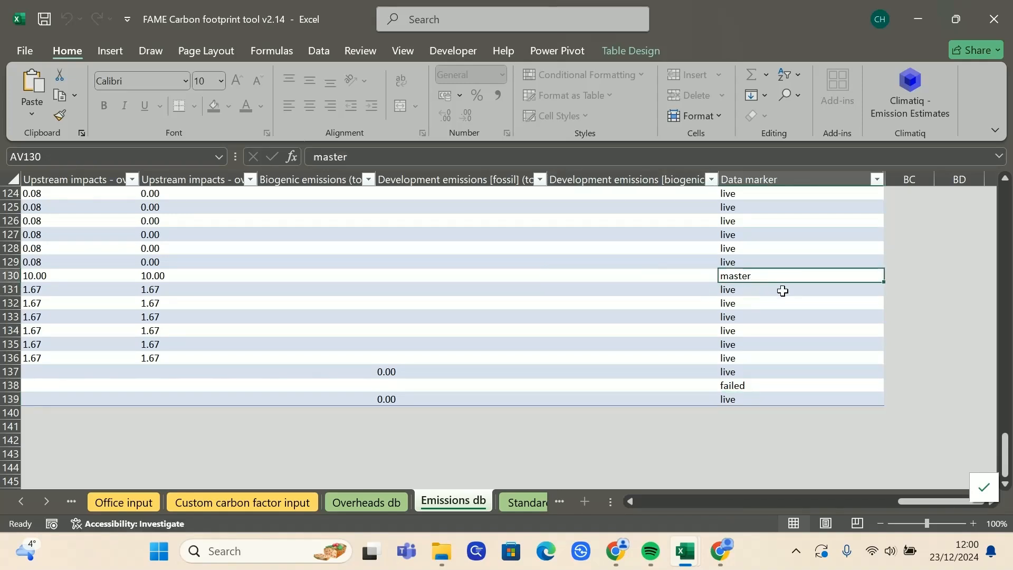
pyautogui.click(738, 385)
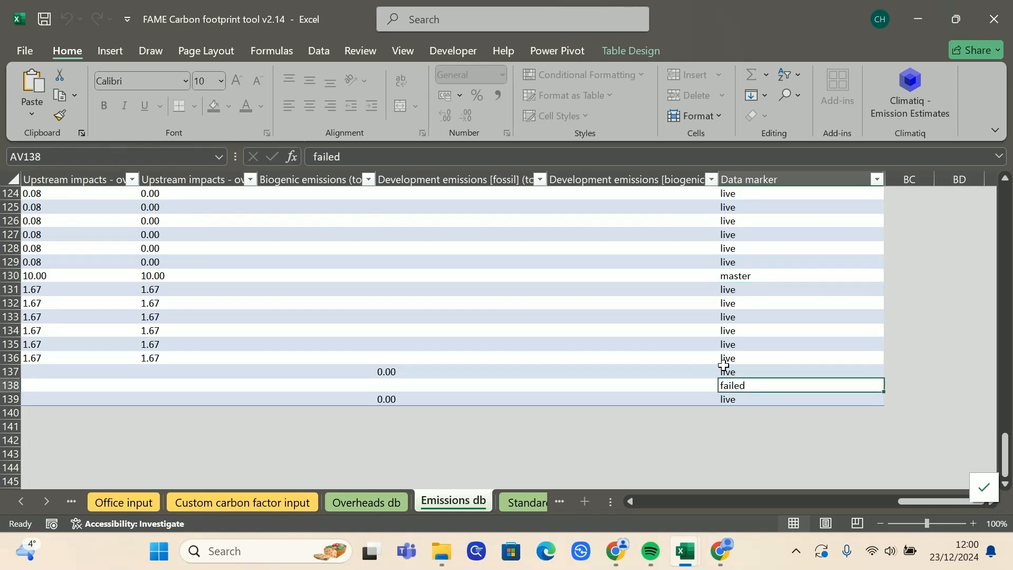
pyautogui.press('Down')
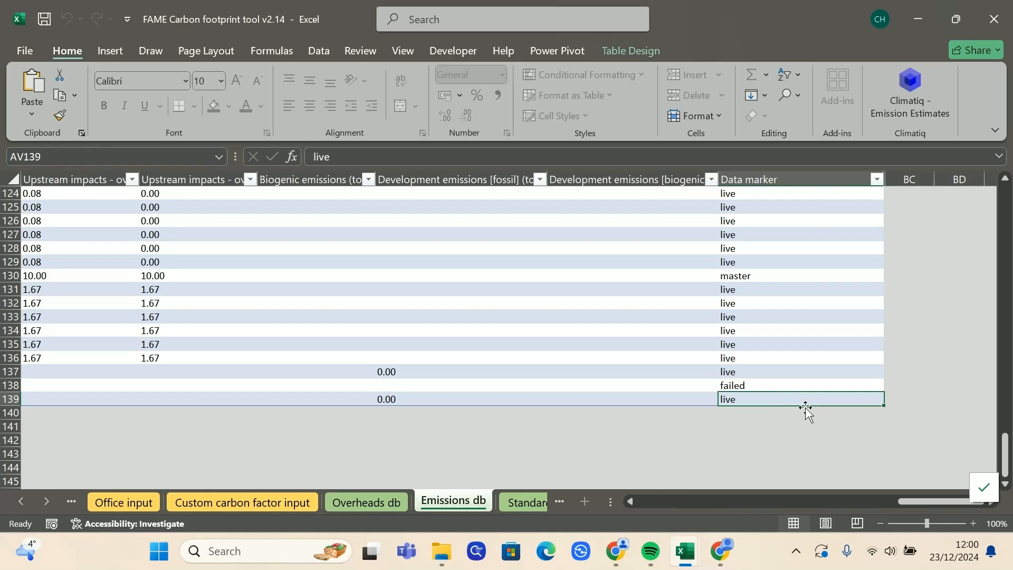
pyautogui.moveTo(925, 500); pyautogui.dragTo(643, 502)
pyautogui.click(26, 501)
pyautogui.click(27, 501)
pyautogui.click(27, 501)
pyautogui.click(26, 501)
pyautogui.click(26, 501)
pyautogui.click(26, 501)
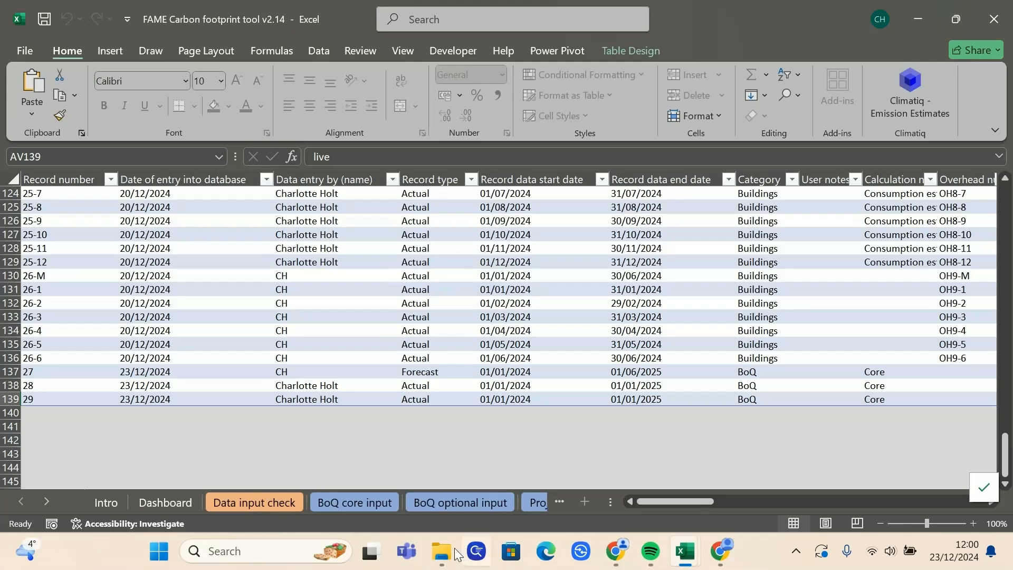
# Step: Apply the Recall / Runtime error reset on BoQ core input, then open Emissions db
pyautogui.click(370, 503)
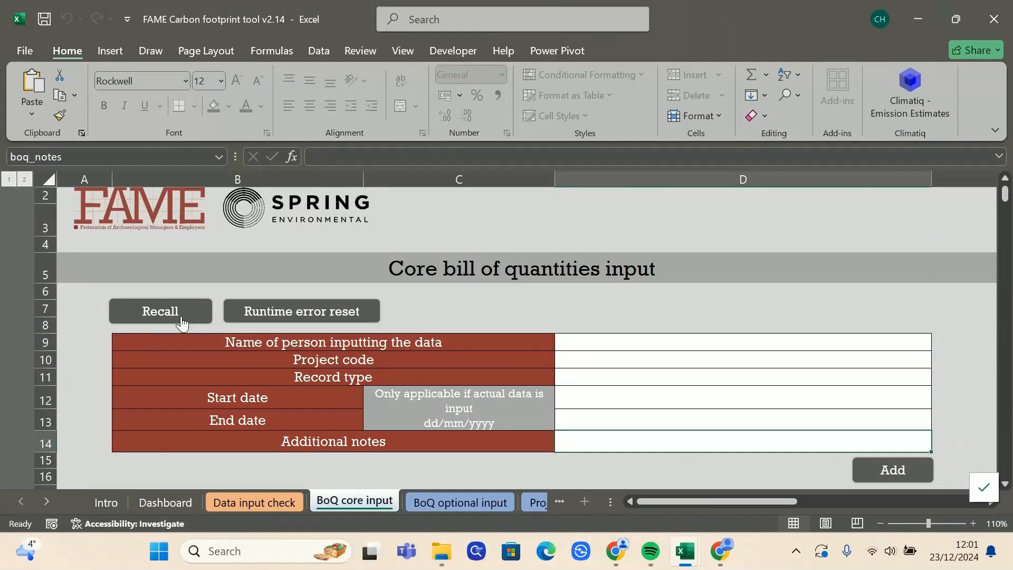
pyautogui.click(47, 501)
pyautogui.click(47, 501)
pyautogui.click(47, 502)
pyautogui.click(47, 501)
pyautogui.click(47, 502)
pyautogui.click(374, 501)
pyautogui.scroll(-2, 300, 442)
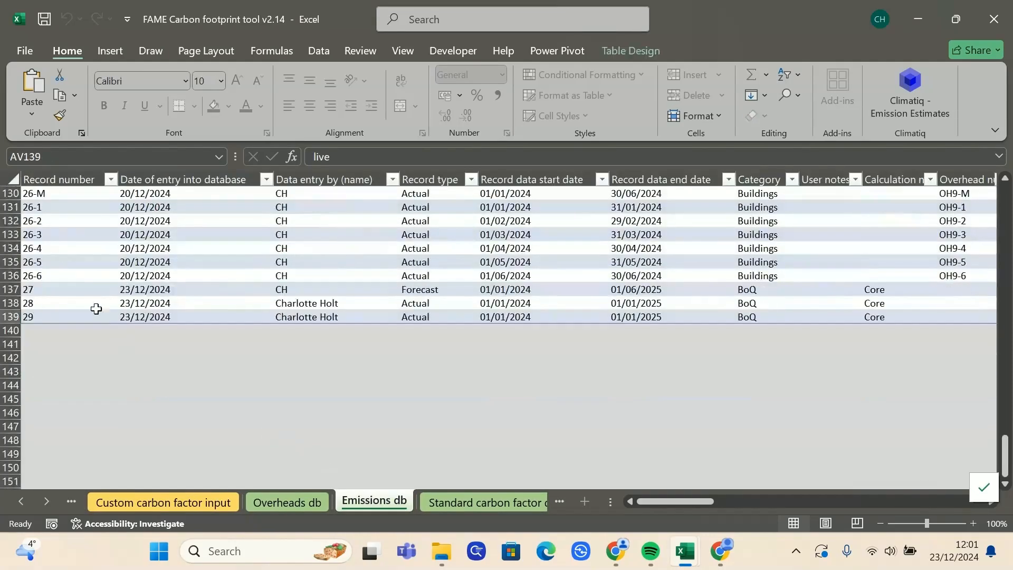
pyautogui.moveTo(680, 500)
pyautogui.mouseDown()
pyautogui.moveTo(934, 501)
pyautogui.moveTo(654, 505)
pyautogui.mouseUp()
# Step: Go back to the BoQ core input sheet
pyautogui.click(26, 505)
pyautogui.click(26, 505)
pyautogui.click(26, 505)
pyautogui.click(27, 505)
pyautogui.click(27, 505)
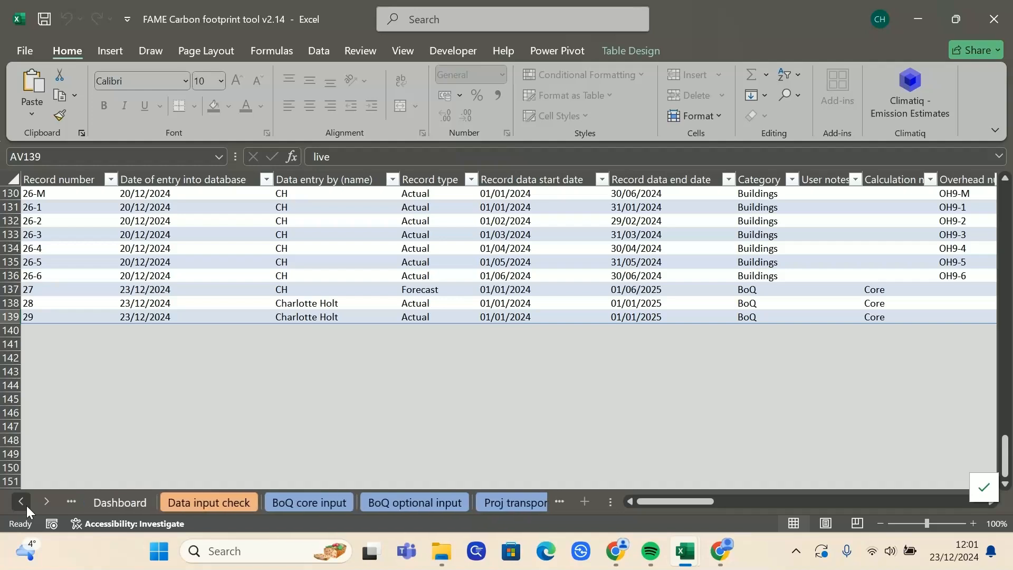
pyautogui.click(27, 505)
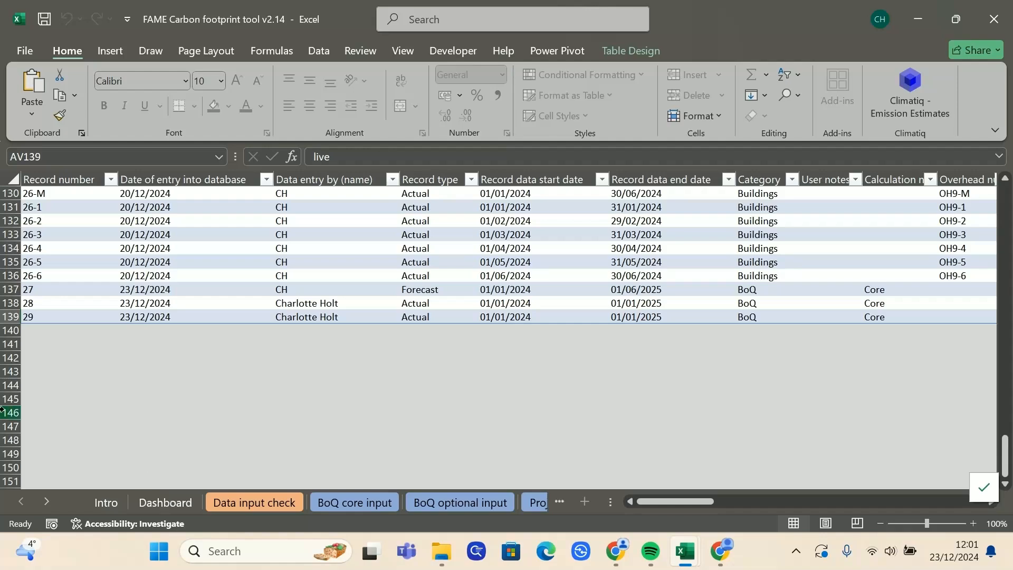
pyautogui.click(349, 505)
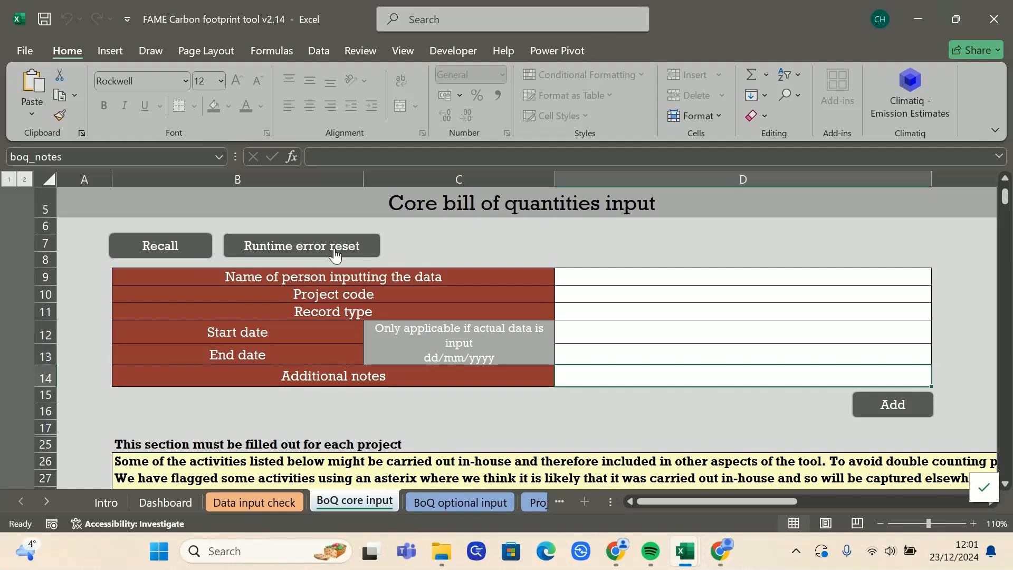
# Step: Reopen Emissions db and scroll across to confirm record 29's AV139 marker reads failed
pyautogui.click(46, 502)
pyautogui.click(46, 502)
pyautogui.click(45, 502)
pyautogui.click(46, 502)
pyautogui.click(453, 501)
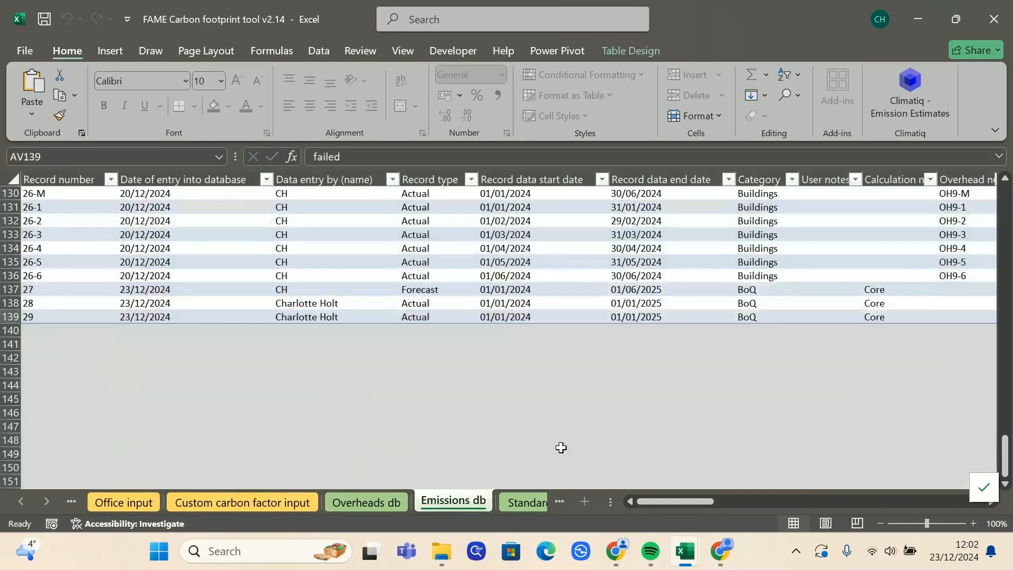
pyautogui.moveTo(641, 500)
pyautogui.mouseDown()
pyautogui.moveTo(894, 492)
pyautogui.moveTo(929, 500)
pyautogui.mouseUp()
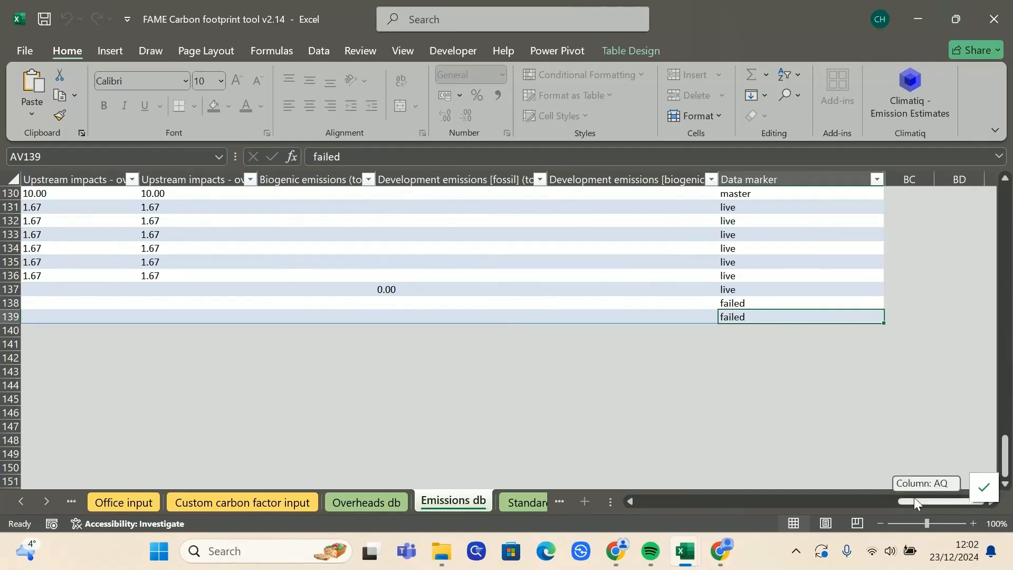
pyautogui.moveTo(931, 500); pyautogui.dragTo(670, 501)
# Step: Return to the empty BoQ core input form
pyautogui.click(21, 502)
pyautogui.click(21, 502)
pyautogui.click(21, 503)
pyautogui.click(130, 504)
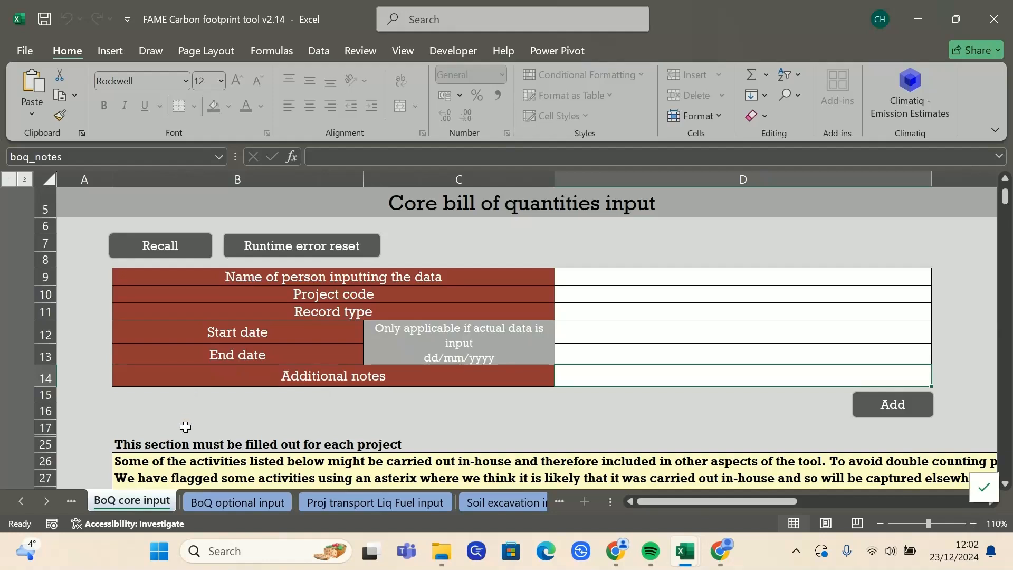
pyautogui.scroll(2, 185, 426)
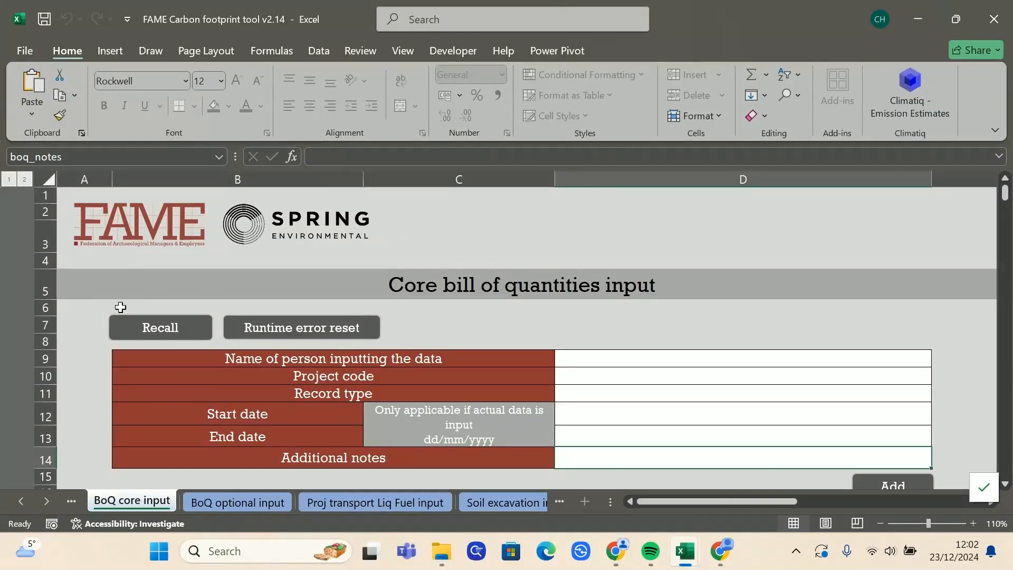
pyautogui.click(53, 503)
pyautogui.click(54, 503)
pyautogui.click(54, 503)
pyautogui.click(54, 503)
pyautogui.click(54, 503)
pyautogui.click(54, 503)
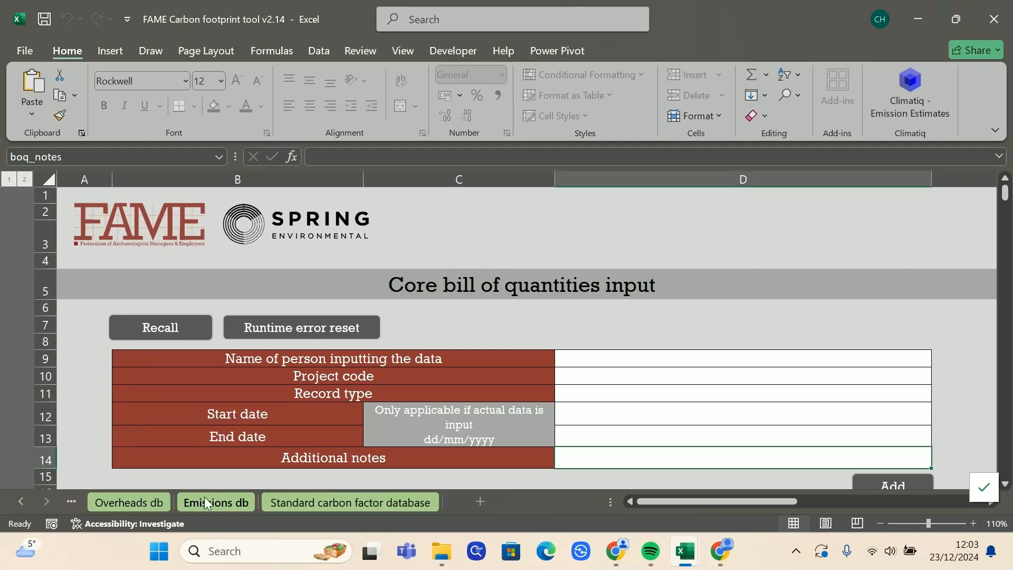
# Step: Open Emissions db and inspect record 27's row: Forecast BoQ, 01/01/2024 to 01/06/2025
pyautogui.click(199, 497)
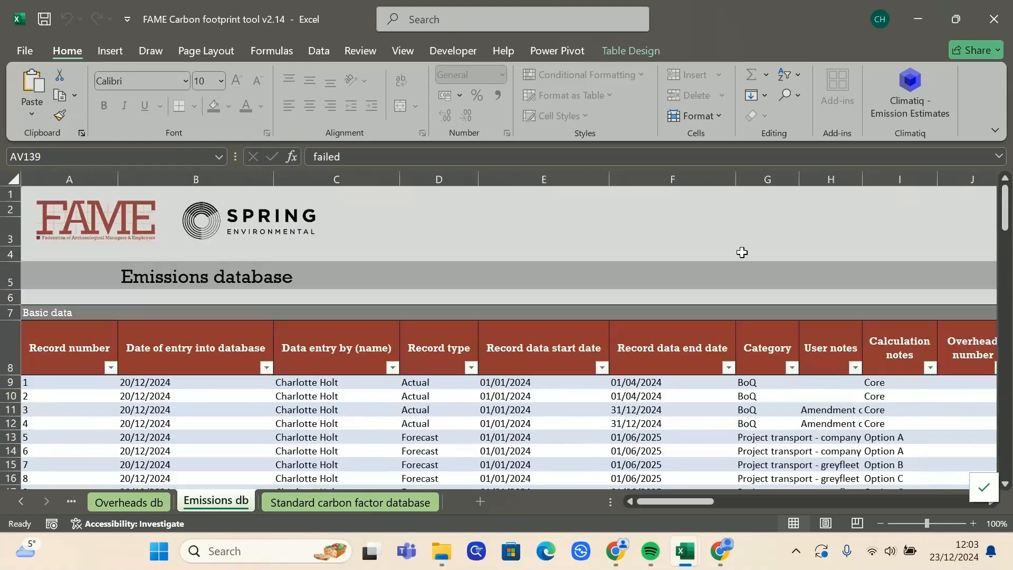
pyautogui.click(87, 343)
pyautogui.moveTo(1004, 211); pyautogui.dragTo(1005, 453)
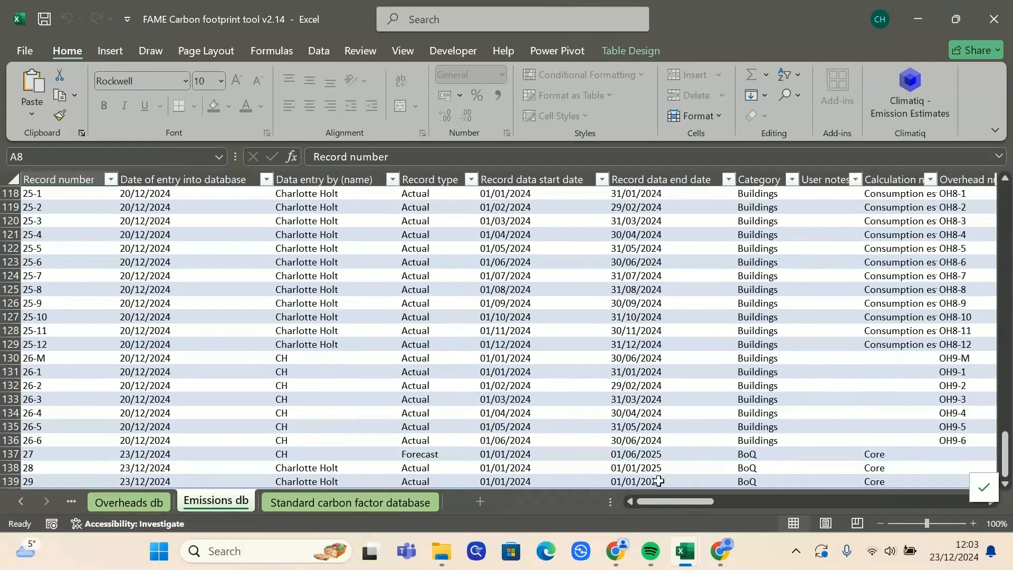
pyautogui.moveTo(659, 500)
pyautogui.mouseDown()
pyautogui.moveTo(745, 498)
pyautogui.moveTo(641, 506)
pyautogui.moveTo(932, 502)
pyautogui.moveTo(654, 502)
pyautogui.mouseUp()
pyautogui.click(34, 453)
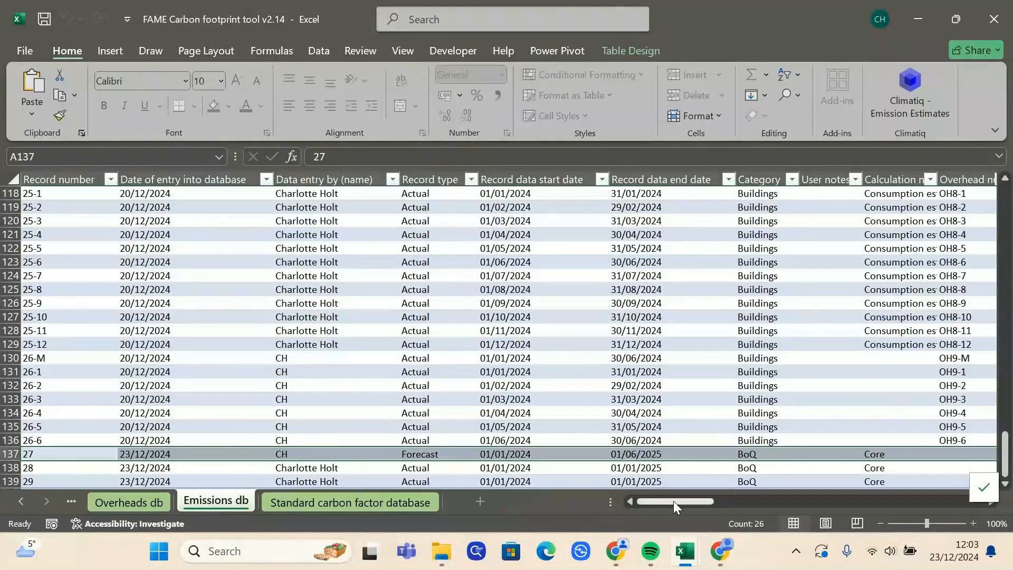
pyautogui.moveTo(672, 501); pyautogui.dragTo(955, 496)
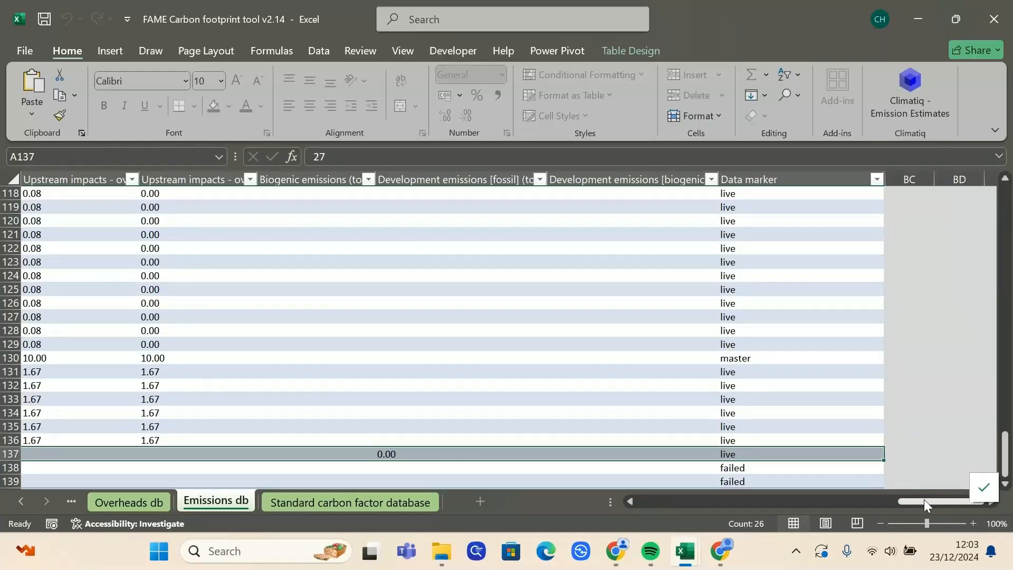
pyautogui.moveTo(921, 504); pyautogui.dragTo(639, 505)
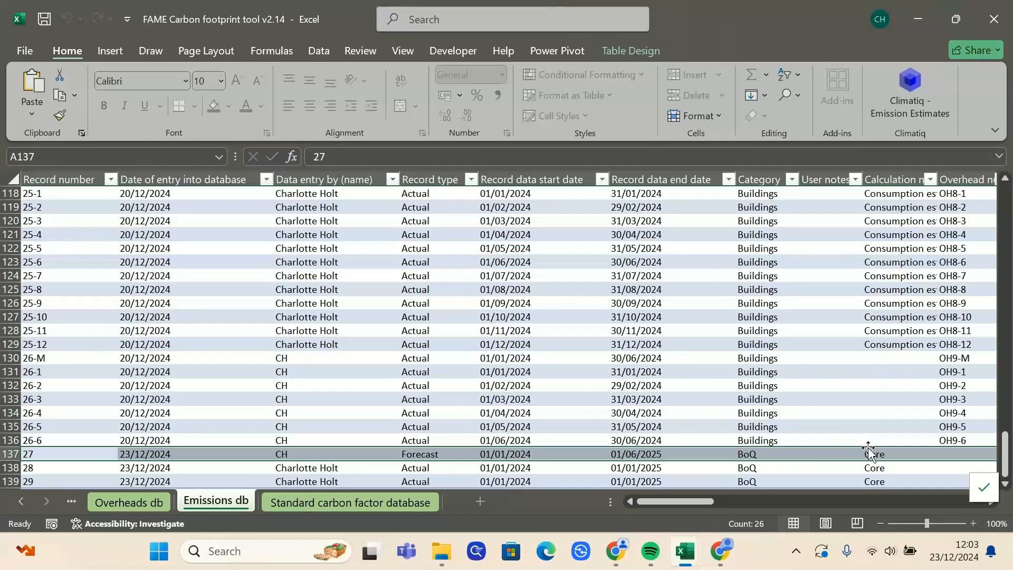
pyautogui.click(749, 454)
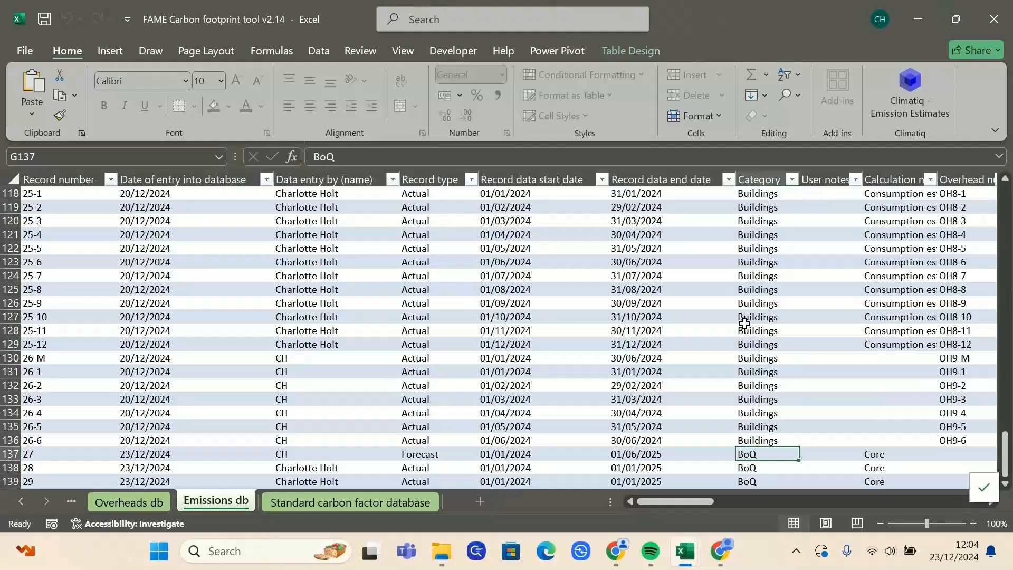
pyautogui.click(12, 498)
pyautogui.click(13, 498)
pyautogui.click(12, 499)
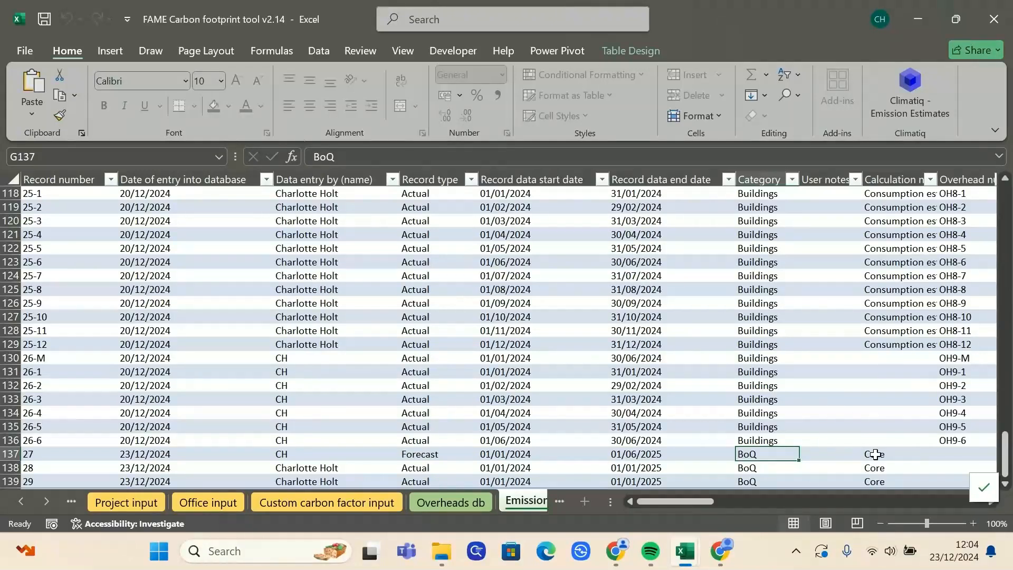
# Step: Recall record 27 alone into BoQ core input, giving the reason 'Incorrect record type'
pyautogui.click(29, 504)
pyautogui.click(28, 504)
pyautogui.click(28, 504)
pyautogui.click(28, 505)
pyautogui.click(240, 502)
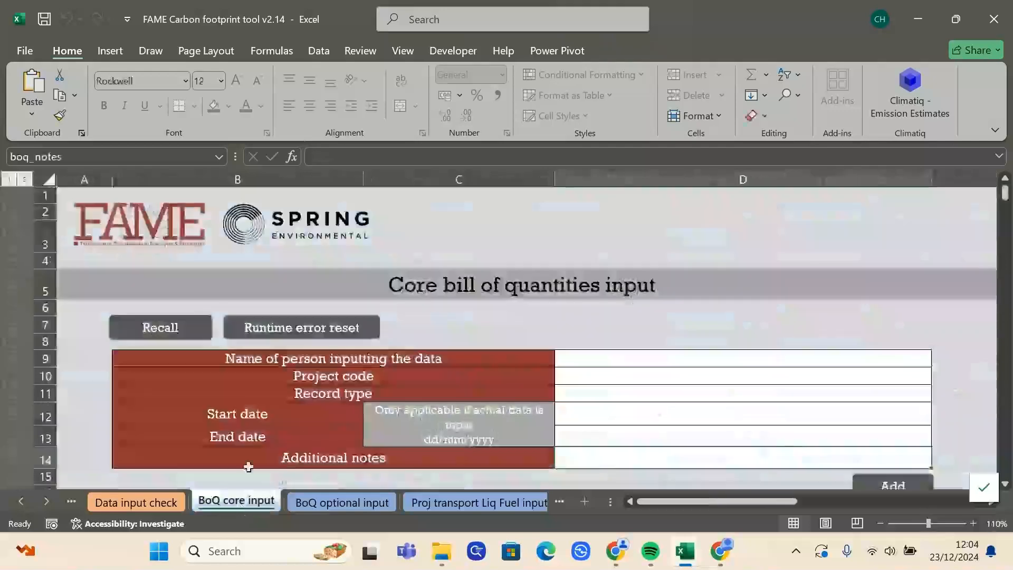
pyautogui.click(151, 331)
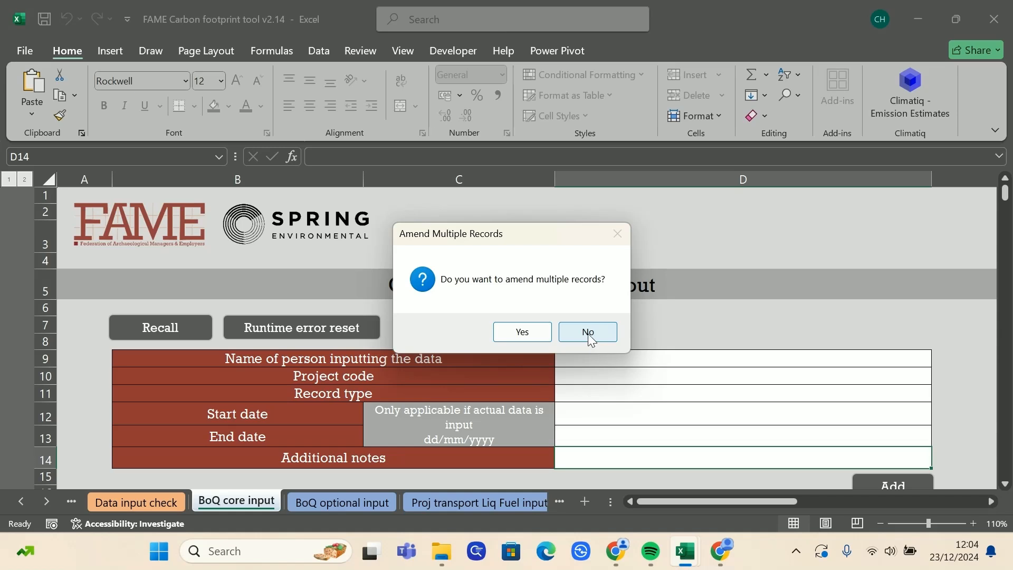
pyautogui.click(588, 334)
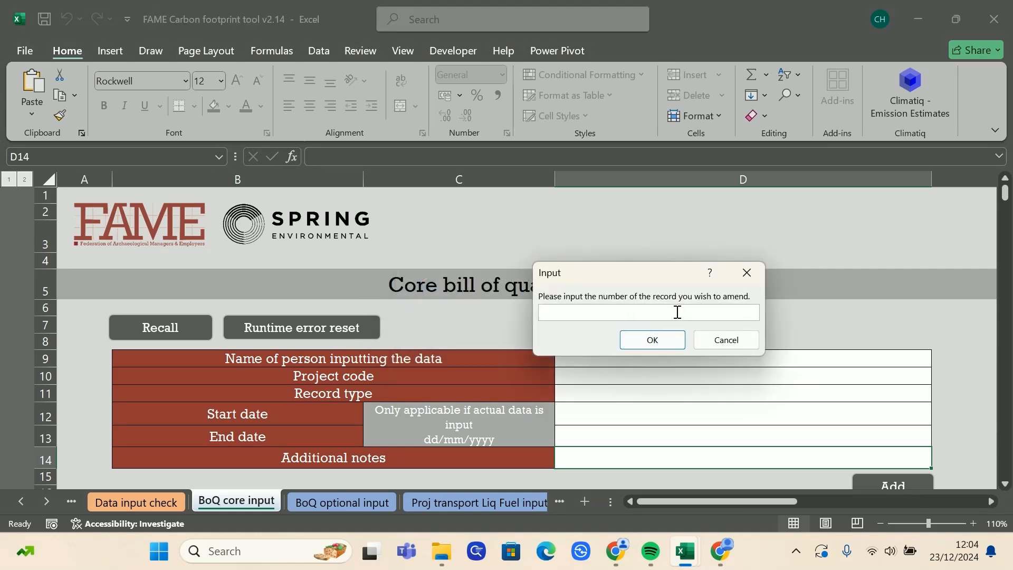
pyautogui.press('Return')
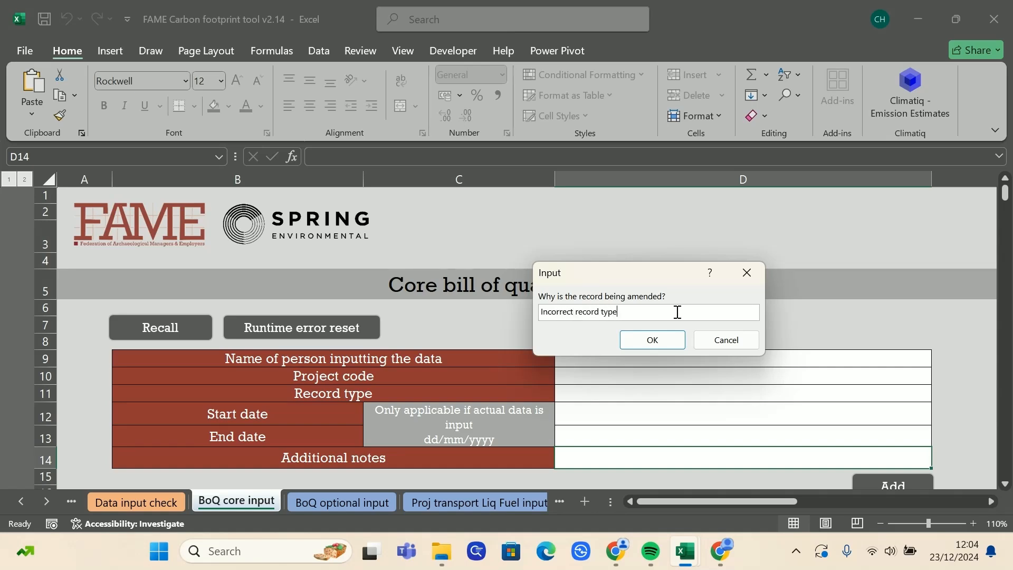
pyautogui.press('Return')
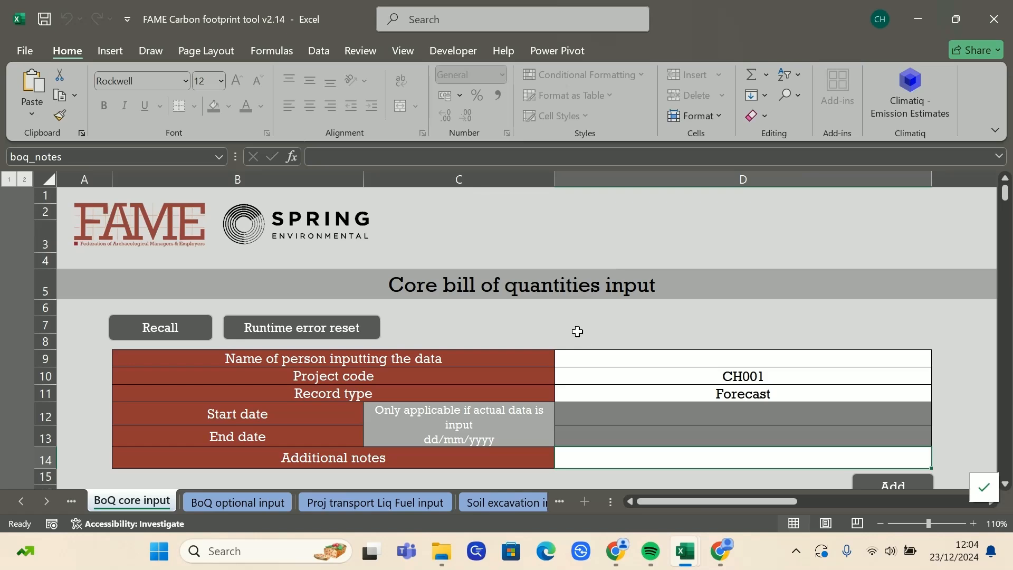
# Step: Review the recalled record number and the recorded amendment reason
pyautogui.scroll(-3, 835, 344)
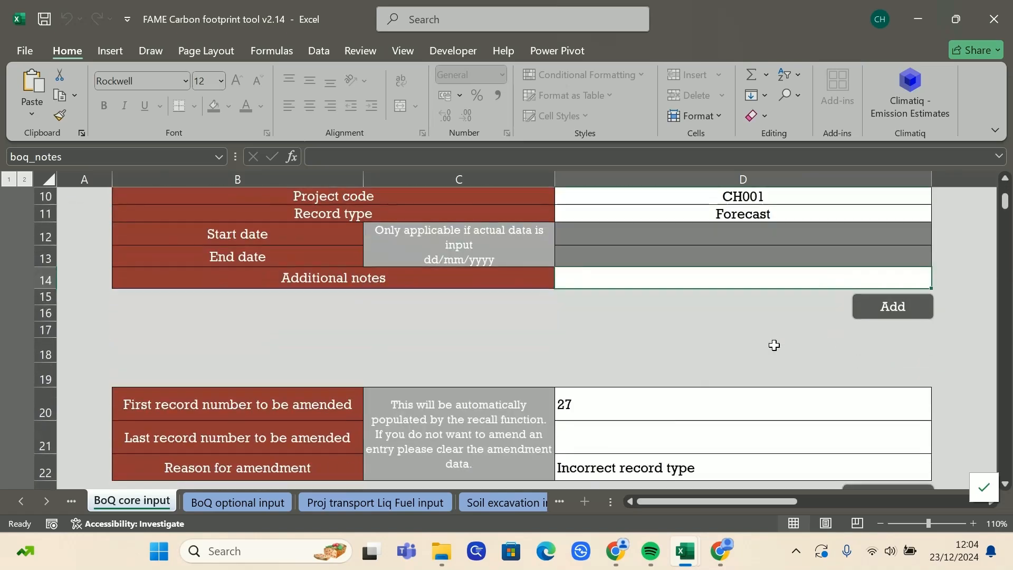
pyautogui.click(640, 404)
pyautogui.click(659, 470)
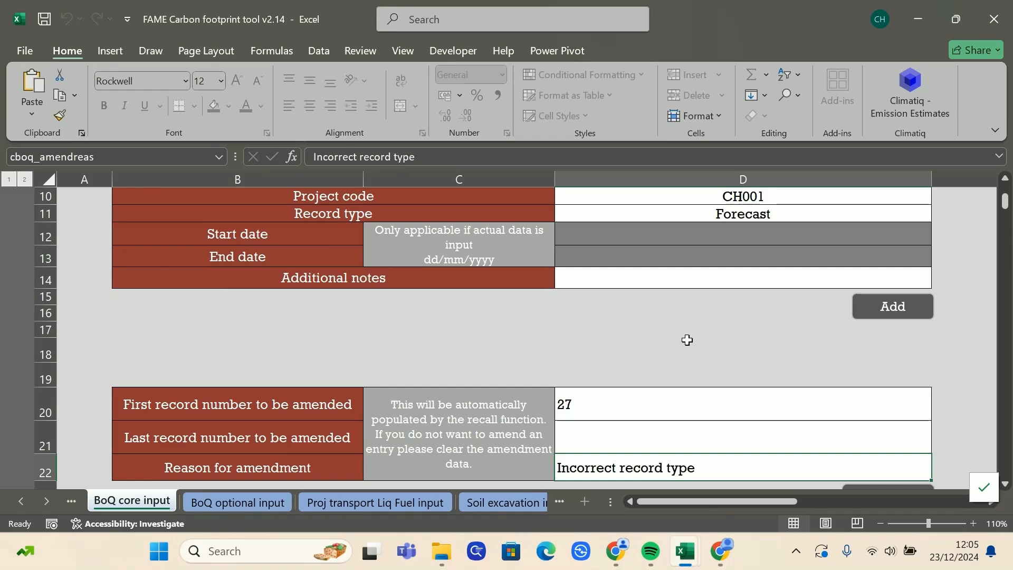
pyautogui.scroll(2, 687, 340)
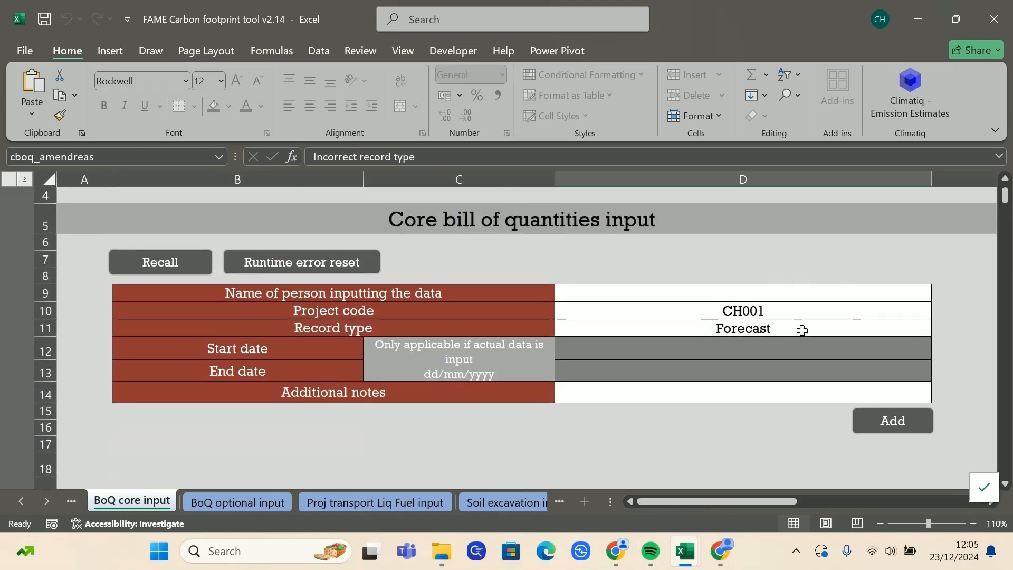
# Step: Set the record type in D11 to Actual, dated 01/01/2024 to 01/02/2024
pyautogui.click(903, 330)
pyautogui.click(937, 329)
pyautogui.click(899, 344)
pyautogui.click(938, 329)
pyautogui.click(902, 355)
pyautogui.click(849, 348)
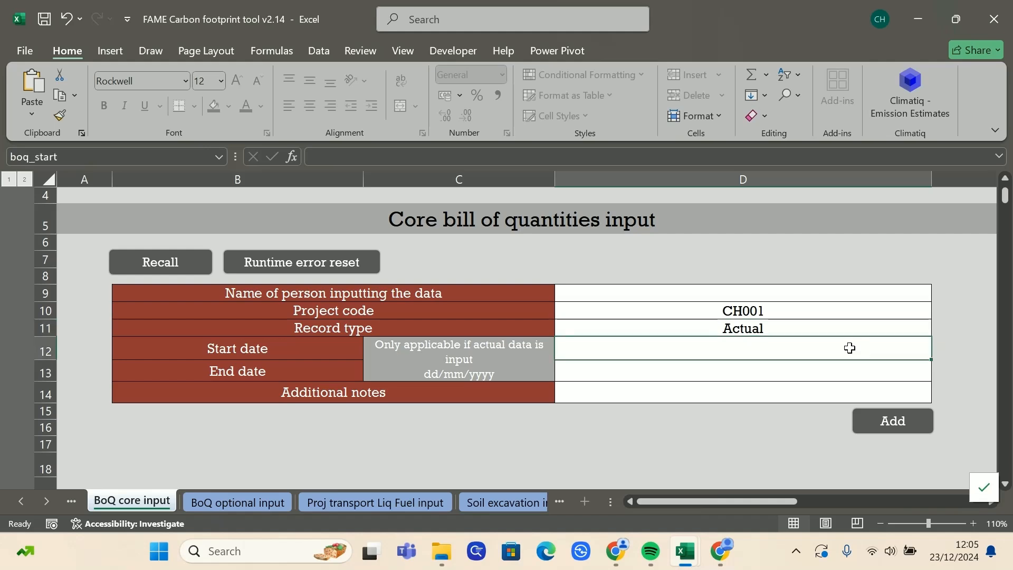
pyautogui.write('1/01/2024')
pyautogui.press('Return')
pyautogui.write('1')
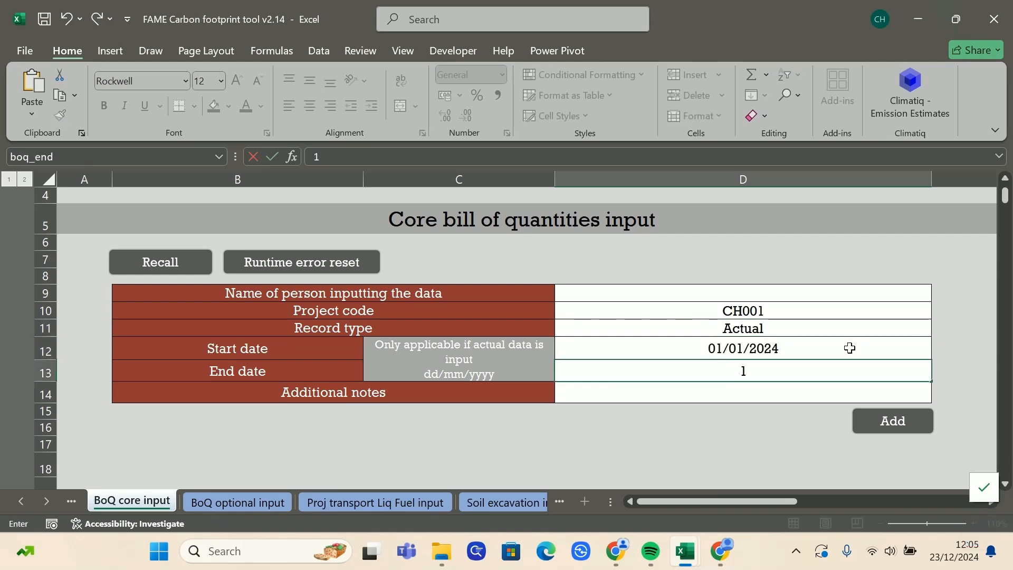
pyautogui.write('/02/2024')
pyautogui.press('Return')
# Step: Enter the inputter's name in D9 and check the £1000 plant hire spend in F33
pyautogui.click(709, 292)
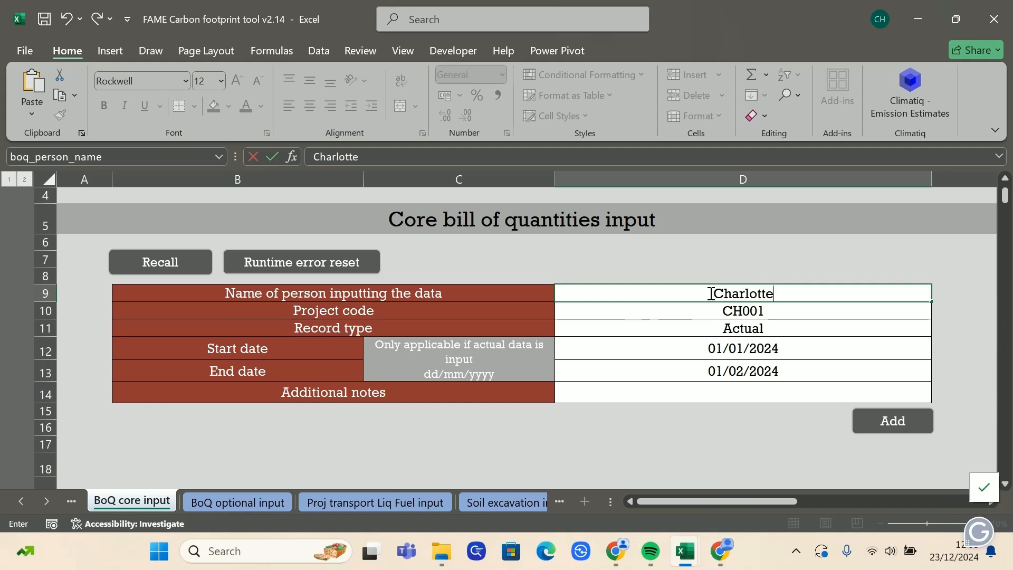
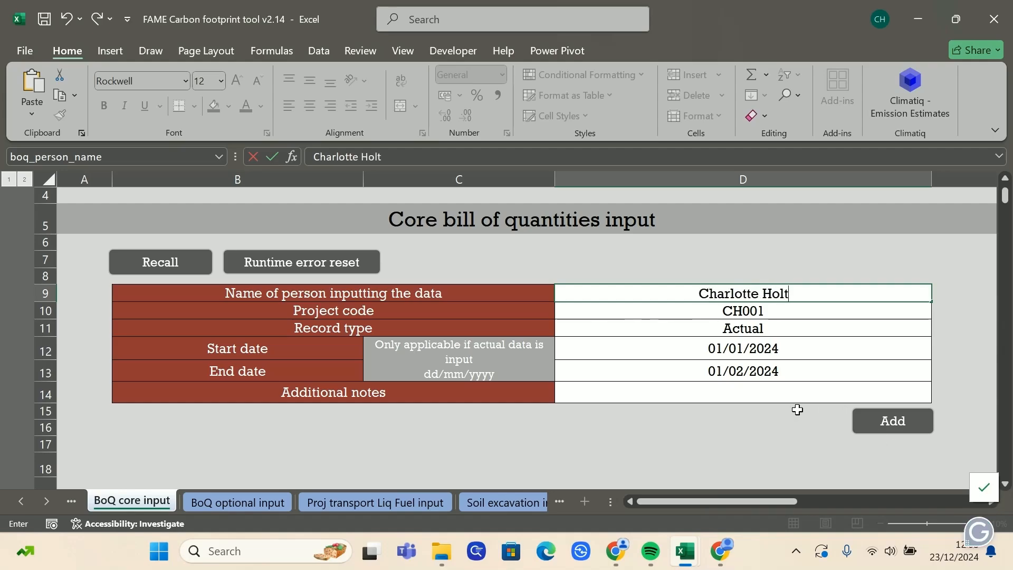
pyautogui.click(785, 425)
pyautogui.scroll(-7, 784, 425)
pyautogui.moveTo(760, 501); pyautogui.dragTo(789, 501)
pyautogui.scroll(-2, 812, 388)
pyautogui.click(704, 346)
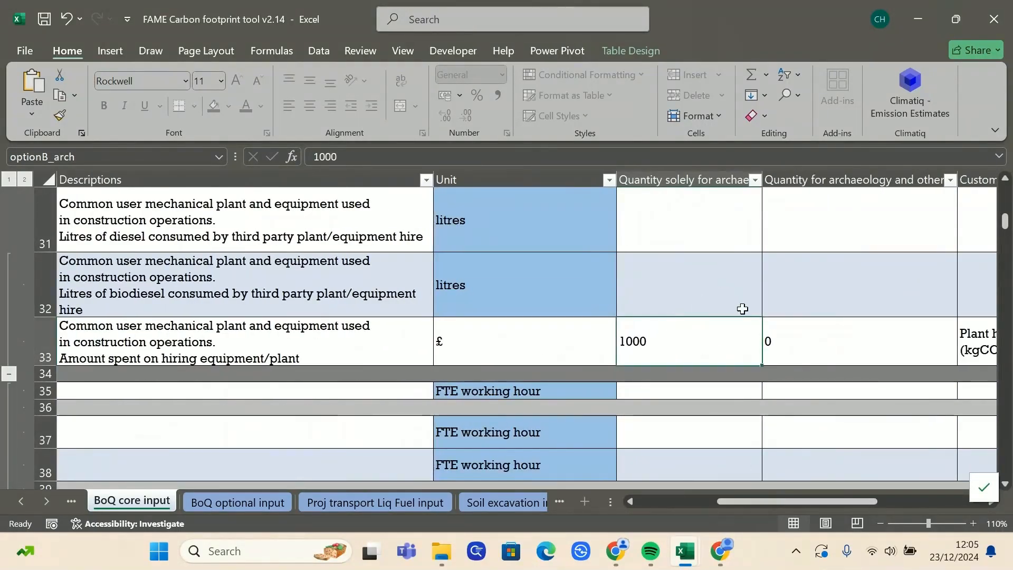
# Step: Clear the record 27 amendment section and scroll back up to the form header
pyautogui.moveTo(783, 500); pyautogui.dragTo(566, 499)
pyautogui.scroll(9, 591, 422)
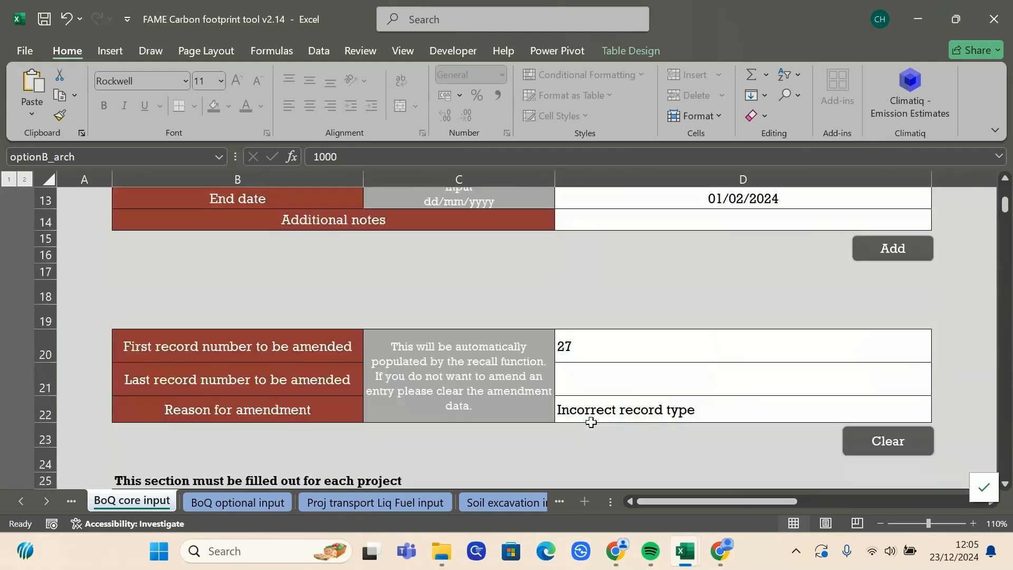
pyautogui.scroll(-3, 871, 412)
pyautogui.scroll(2, 638, 386)
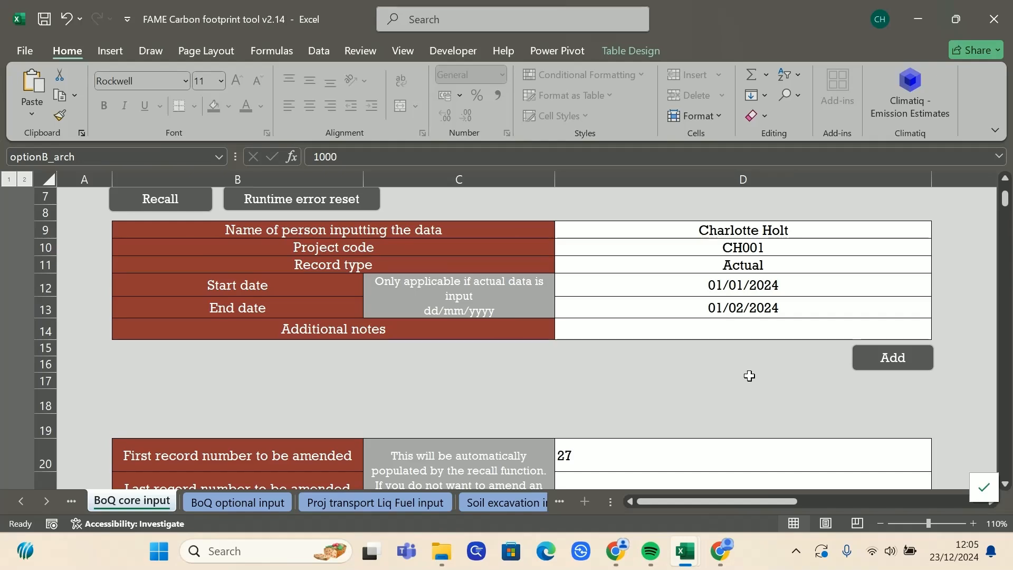
pyautogui.scroll(-2, 749, 375)
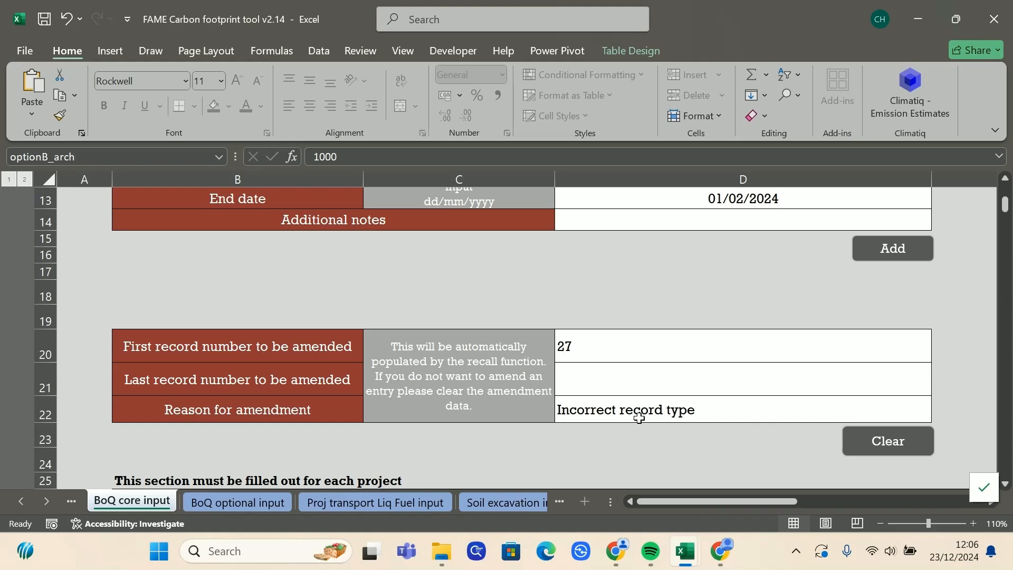
pyautogui.click(904, 445)
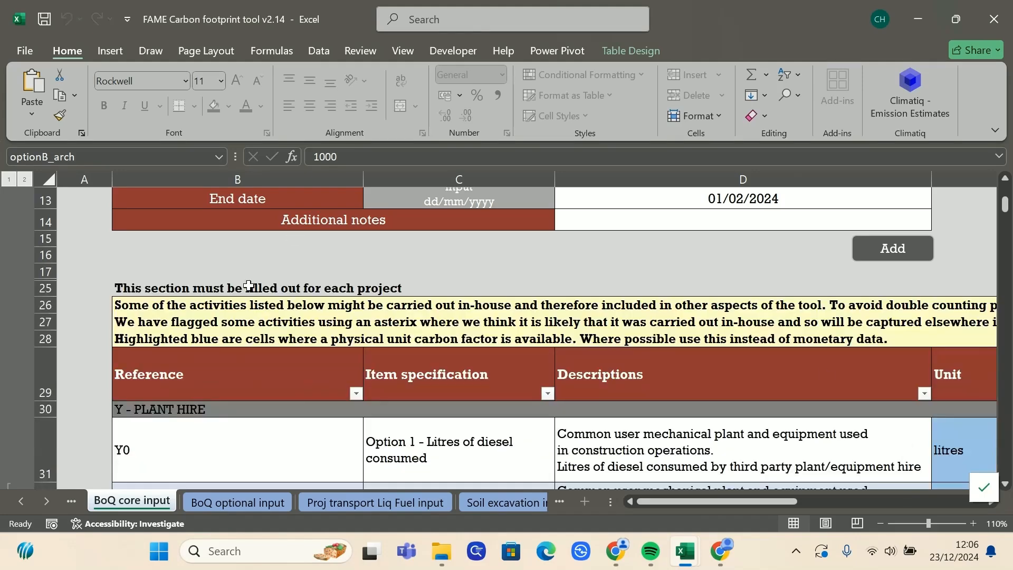
pyautogui.scroll(2, 580, 437)
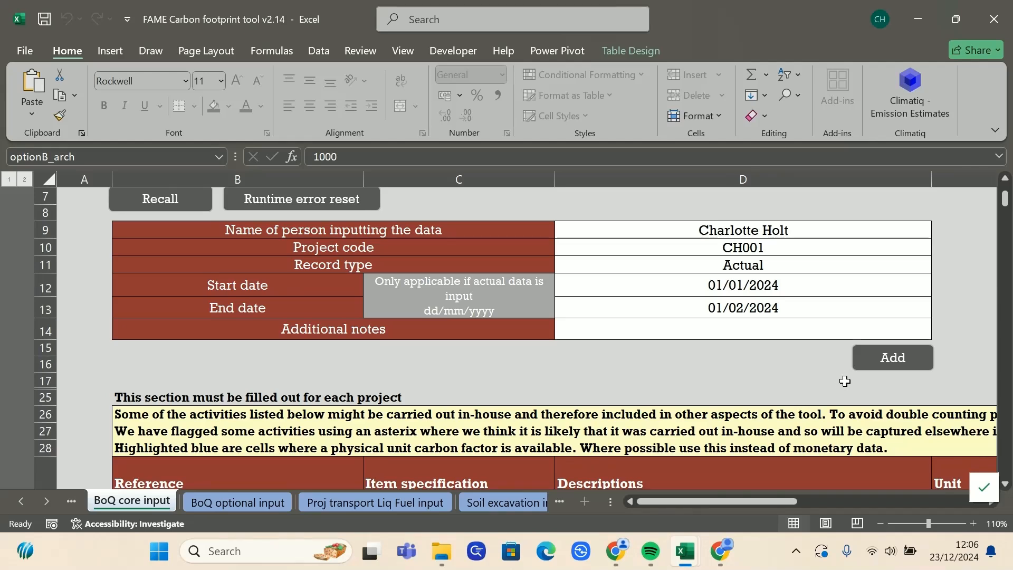
# Step: Add the Actual record to the database, then recall record 2 for amendment with reason 'Test'
pyautogui.click(893, 359)
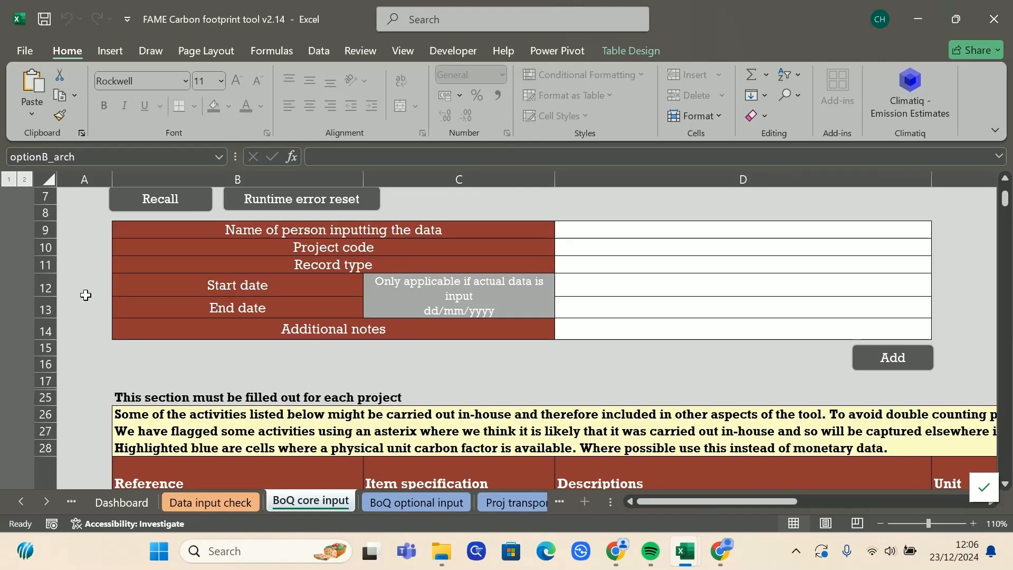
pyautogui.click(153, 209)
pyautogui.click(586, 332)
pyautogui.write('2')
pyautogui.press('Return')
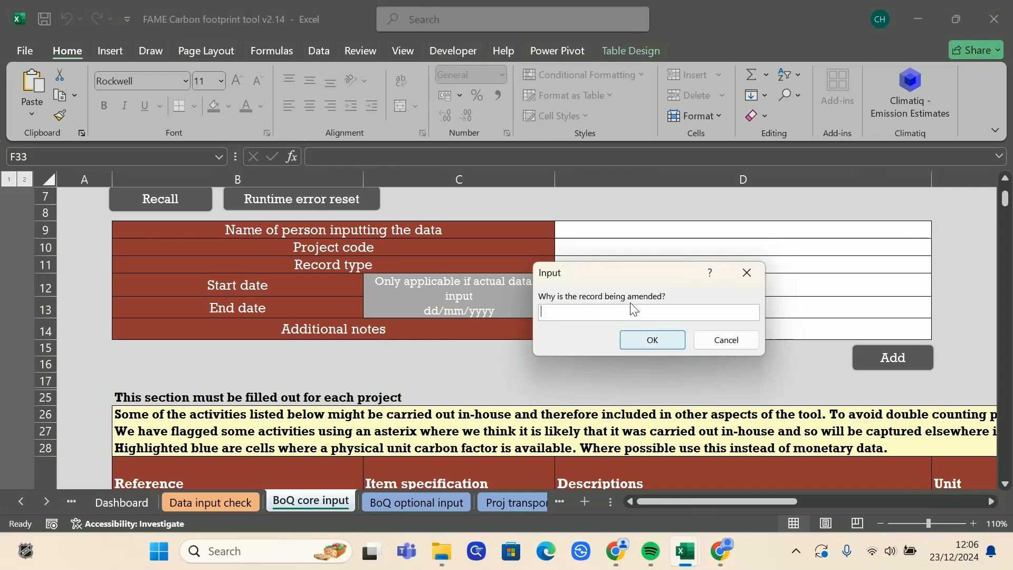
pyautogui.write('Testing')
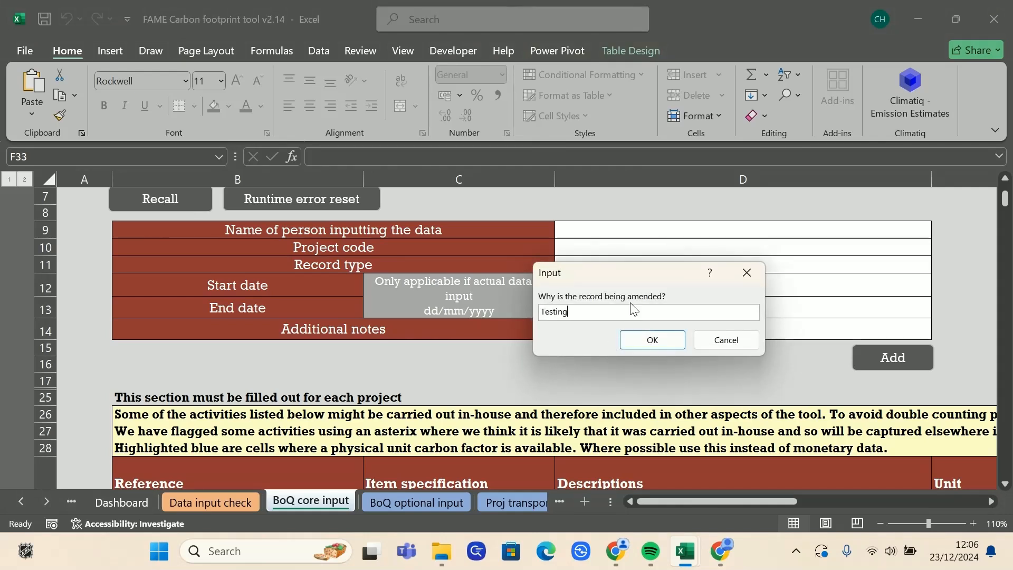
pyautogui.press('Return')
# Step: Keep the record type as Forecast and enter the inputter's initials in D9
pyautogui.click(897, 263)
pyautogui.click(935, 266)
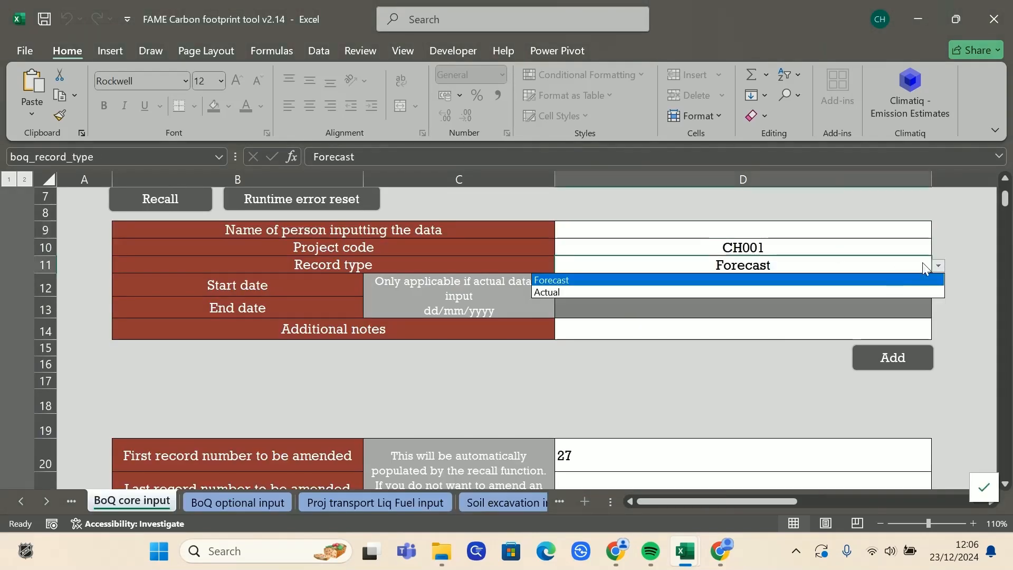
pyautogui.click(883, 229)
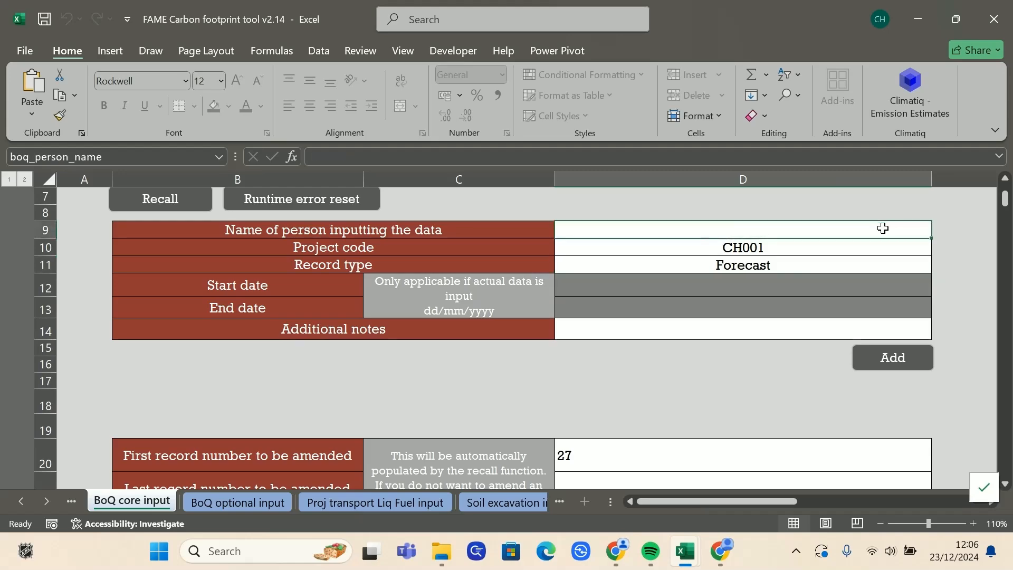
pyautogui.write('CH')
pyautogui.press('Return')
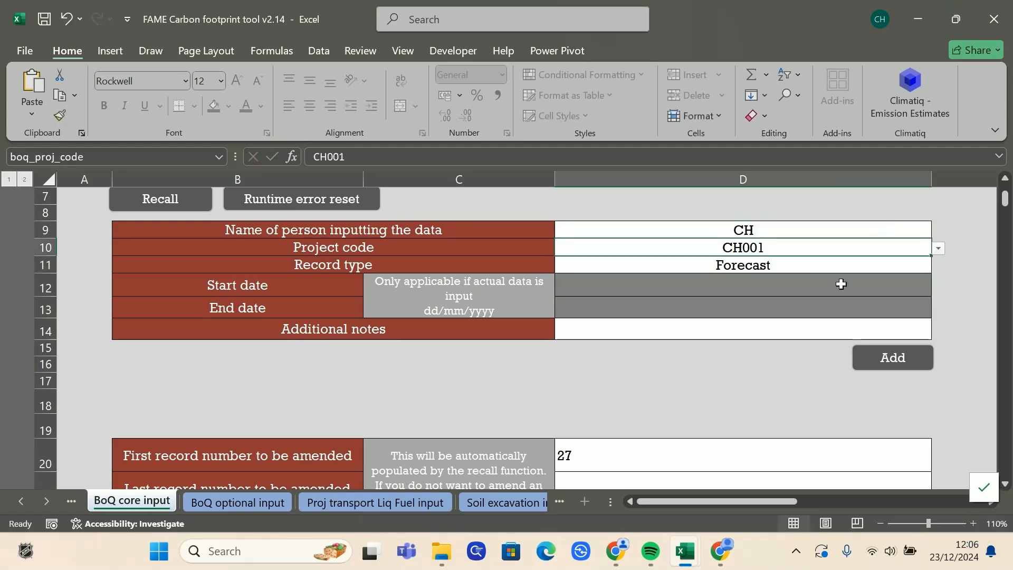
pyautogui.scroll(-10, 841, 283)
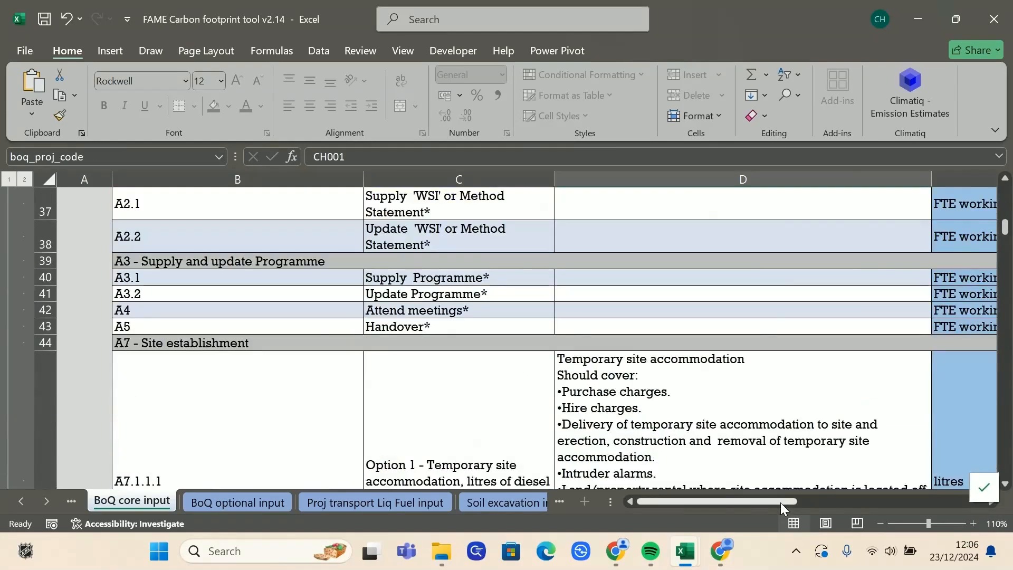
pyautogui.moveTo(781, 502); pyautogui.dragTo(856, 508)
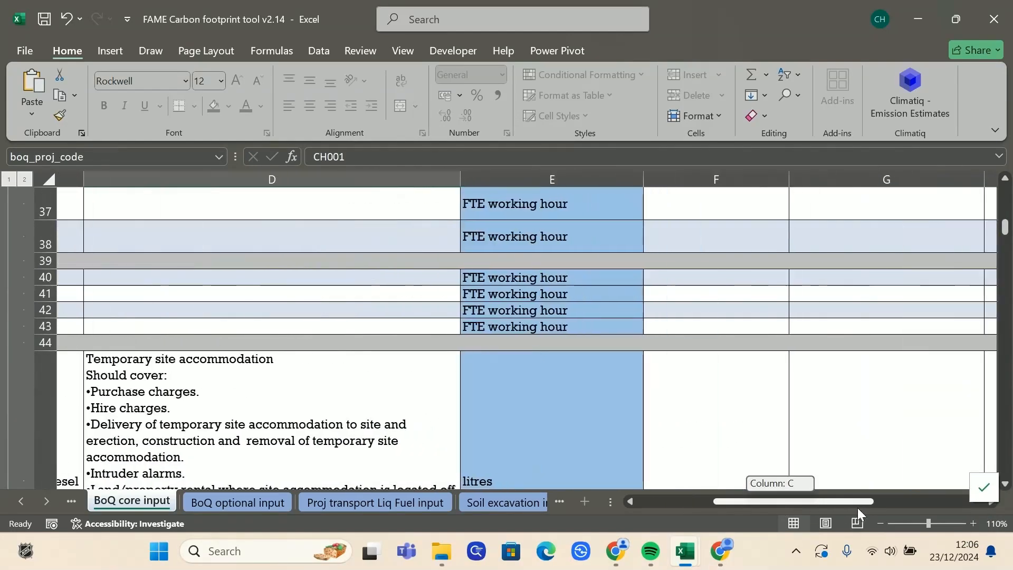
pyautogui.scroll(4, 816, 421)
# Step: Change plant hire spend in F33 to 500 and add the amended record to the database
pyautogui.click(698, 461)
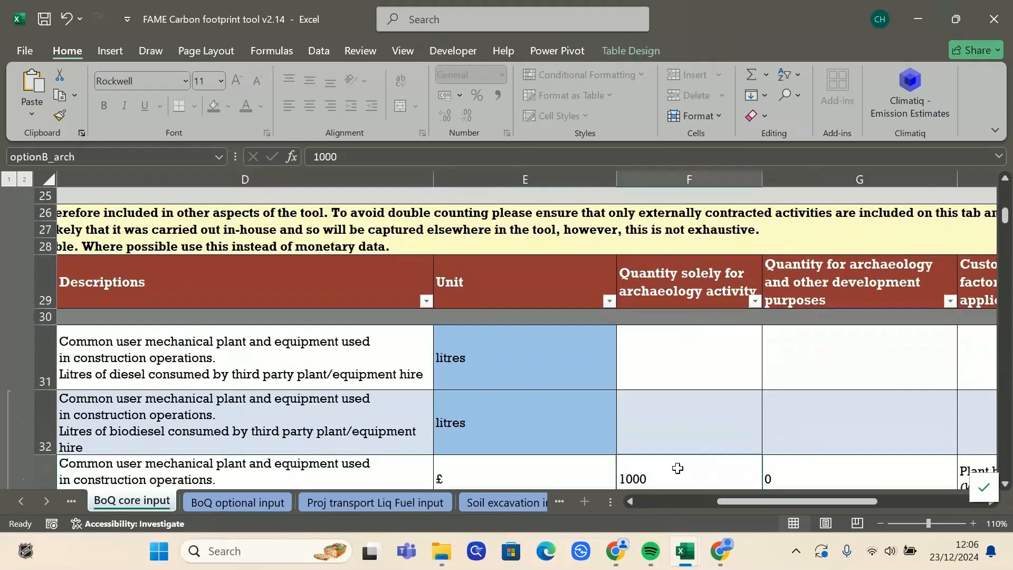
pyautogui.write('500')
pyautogui.click(742, 381)
pyautogui.moveTo(786, 504); pyautogui.dragTo(686, 501)
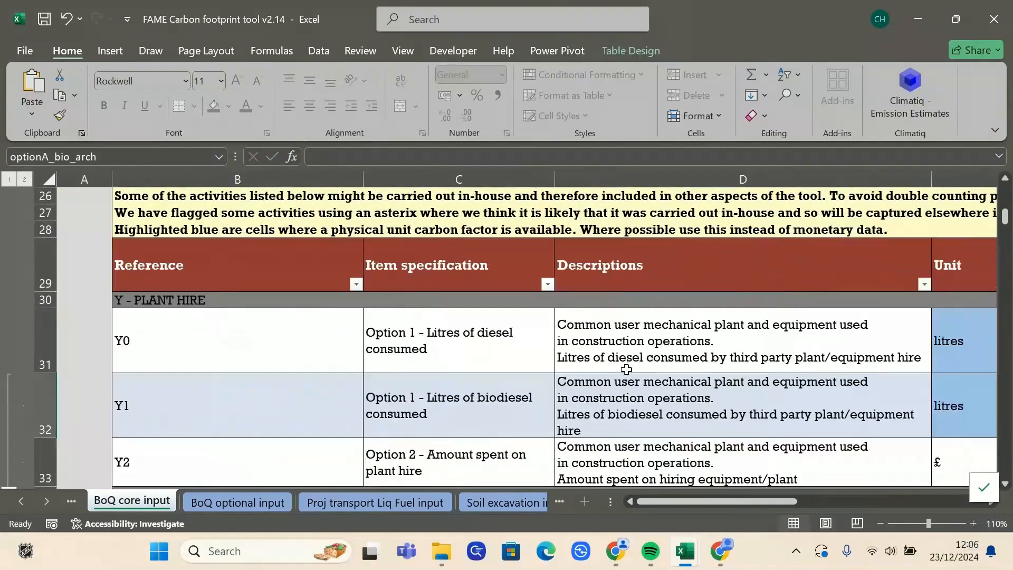
pyautogui.scroll(7, 626, 367)
pyautogui.click(885, 405)
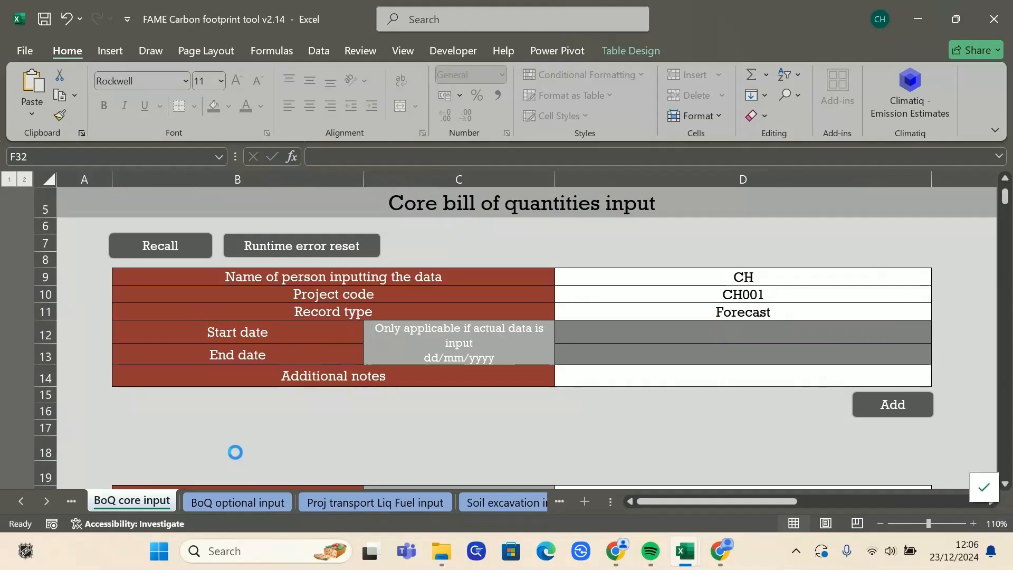
pyautogui.click(47, 501)
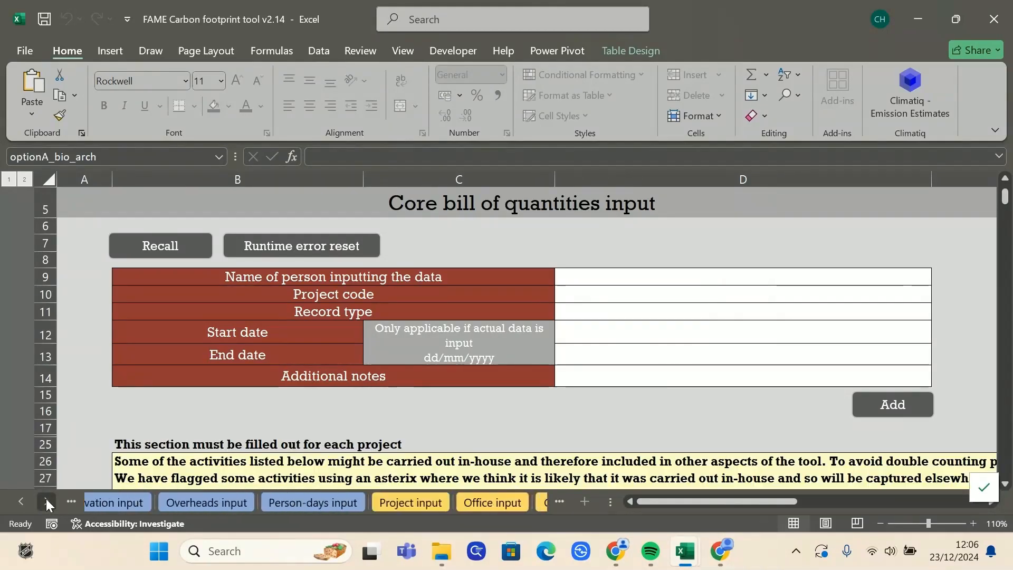
pyautogui.click(174, 502)
# Step: In Emissions db, inspect new records 30 and 31 and the user note on record 31
pyautogui.click(216, 502)
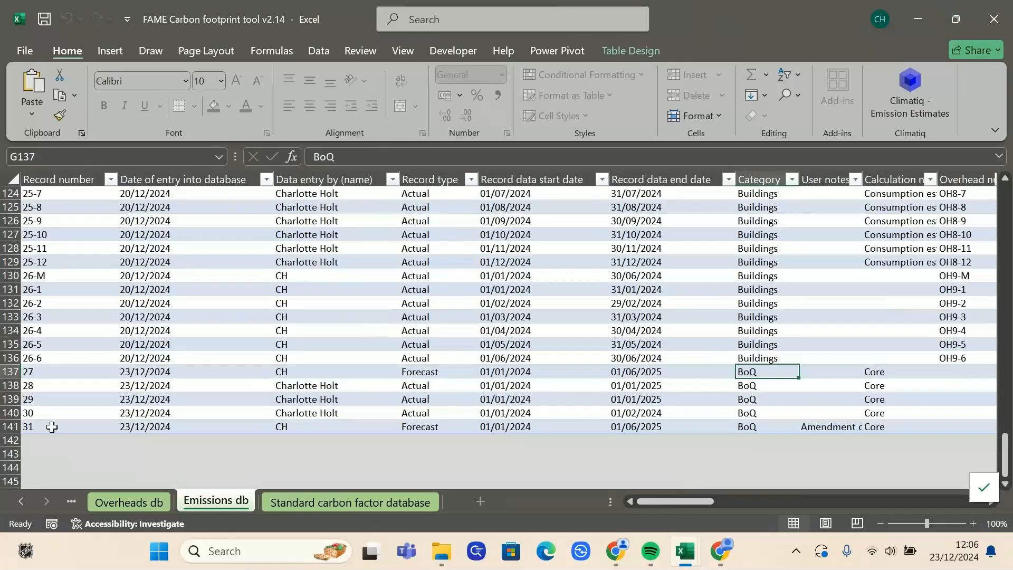
pyautogui.click(11, 413)
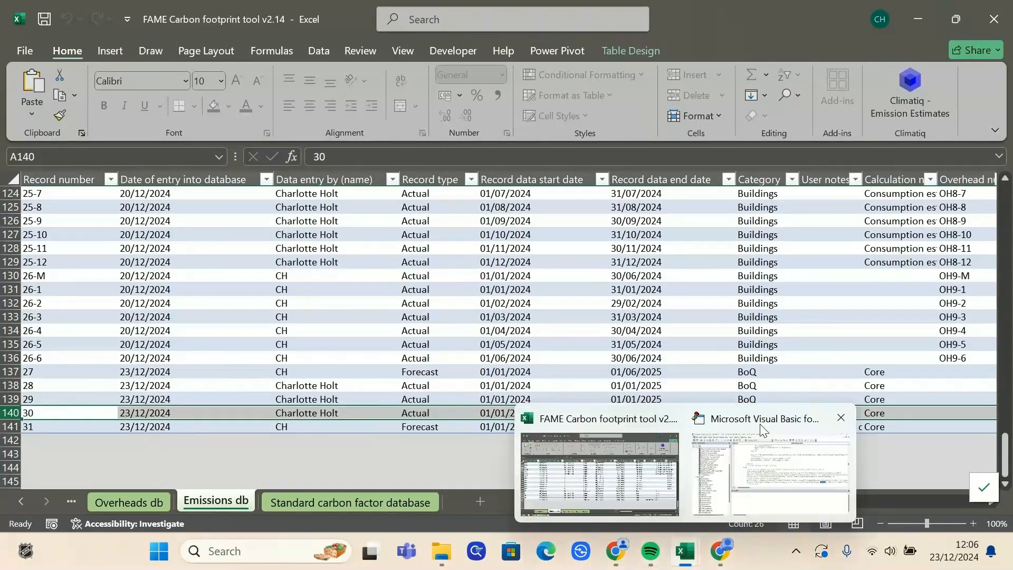
pyautogui.moveTo(662, 494)
pyautogui.mouseDown()
pyautogui.moveTo(666, 502)
pyautogui.moveTo(865, 499)
pyautogui.moveTo(716, 508)
pyautogui.moveTo(944, 500)
pyautogui.moveTo(908, 499)
pyautogui.mouseUp()
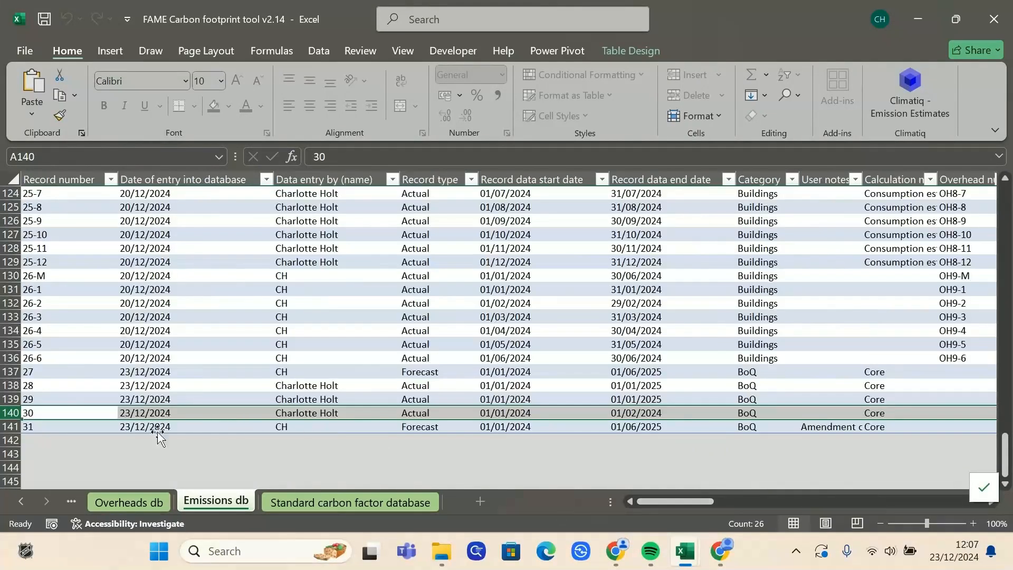
pyautogui.click(23, 425)
pyautogui.click(831, 426)
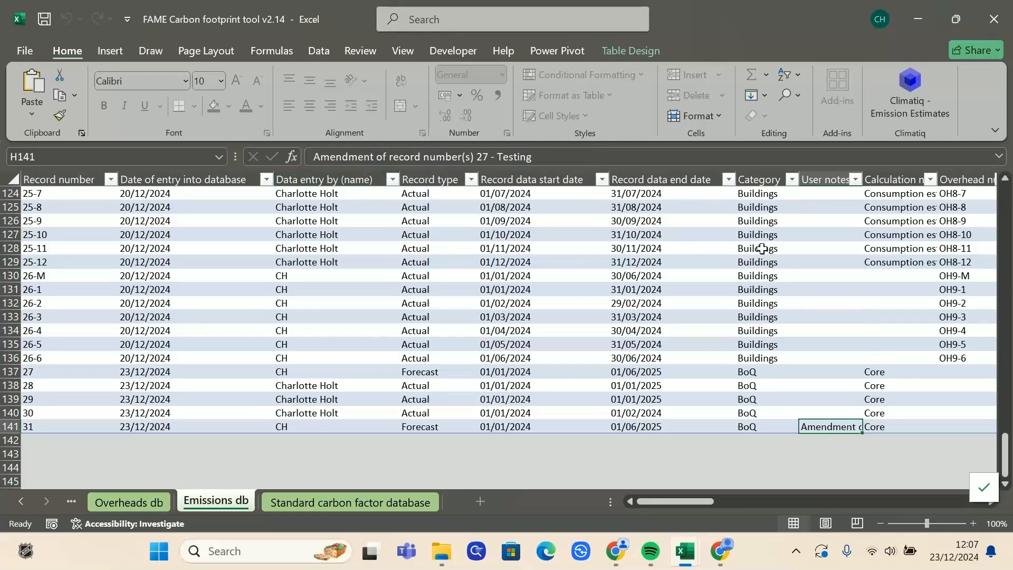
pyautogui.moveTo(701, 502)
pyautogui.mouseDown()
pyautogui.moveTo(888, 501)
pyautogui.moveTo(691, 499)
pyautogui.mouseUp()
# Step: Confirm original record 27 is now marked amended
pyautogui.click(25, 372)
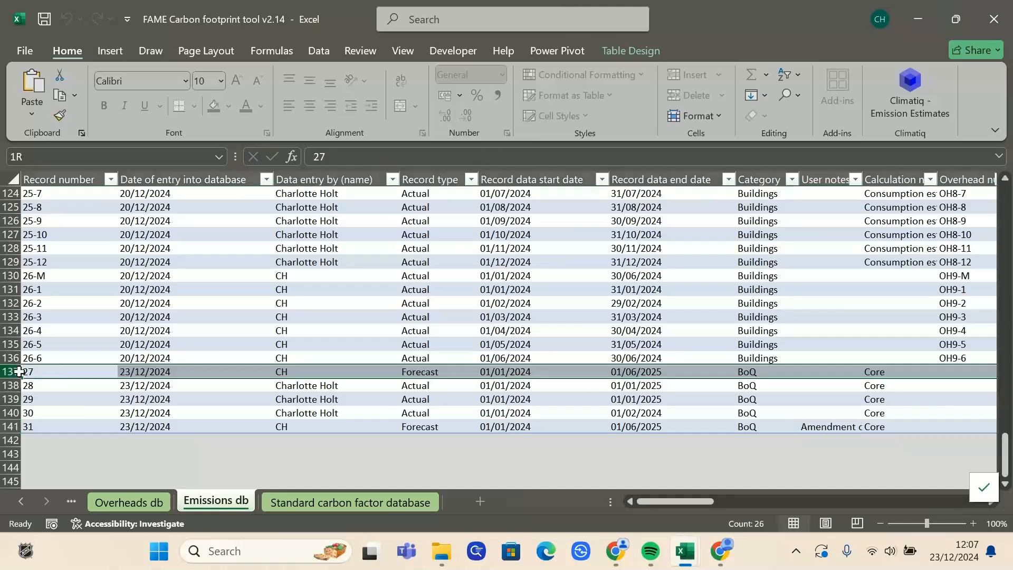
pyautogui.moveTo(697, 500); pyautogui.dragTo(970, 499)
pyautogui.click(742, 371)
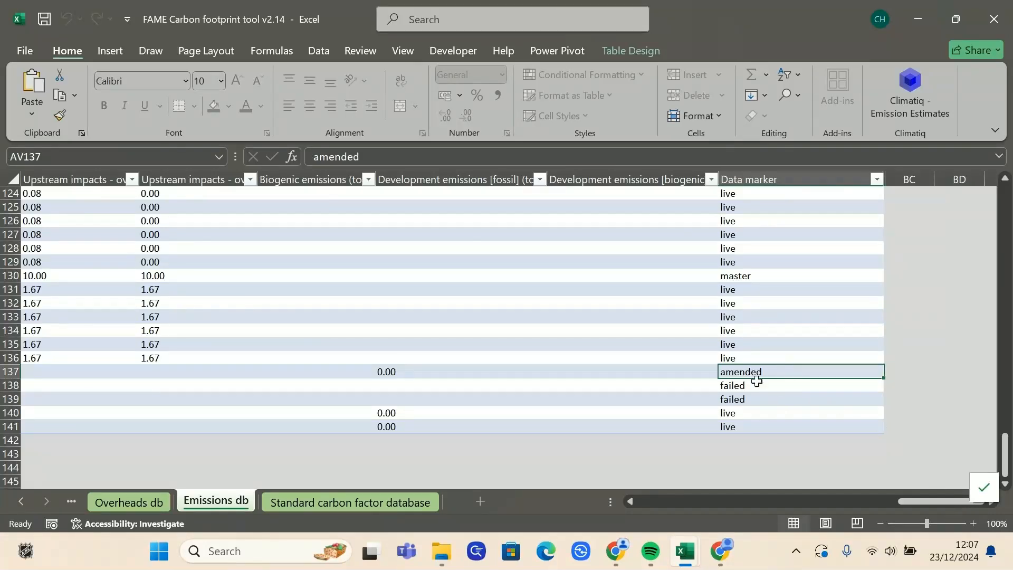
pyautogui.moveTo(948, 499); pyautogui.dragTo(629, 499)
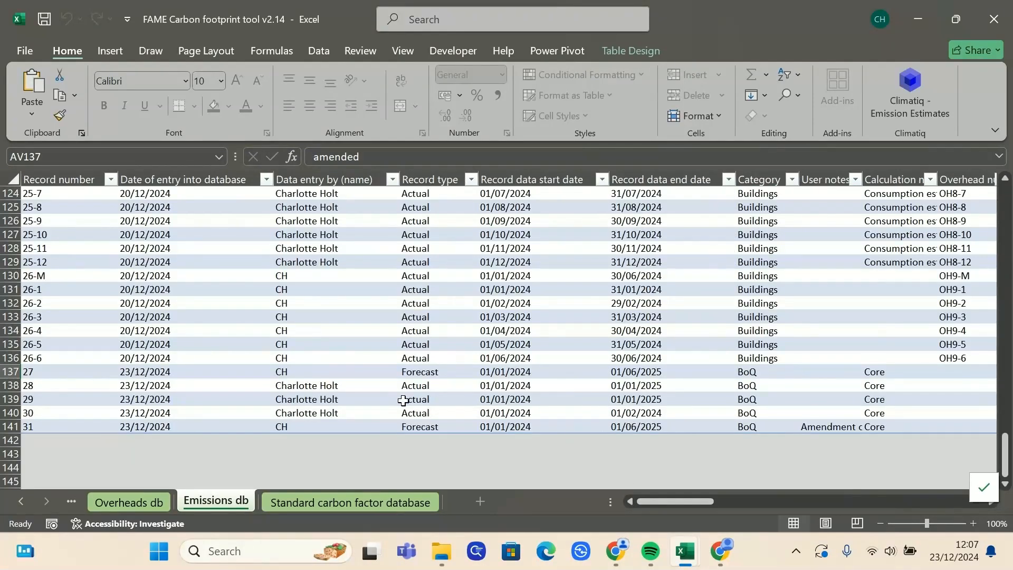
# Step: Return to the BoQ core input sheet
pyautogui.click(15, 503)
pyautogui.click(15, 502)
pyautogui.click(15, 502)
pyautogui.click(15, 502)
pyautogui.click(14, 502)
pyautogui.click(13, 502)
pyautogui.click(14, 502)
pyautogui.click(14, 502)
pyautogui.click(14, 502)
pyautogui.click(148, 499)
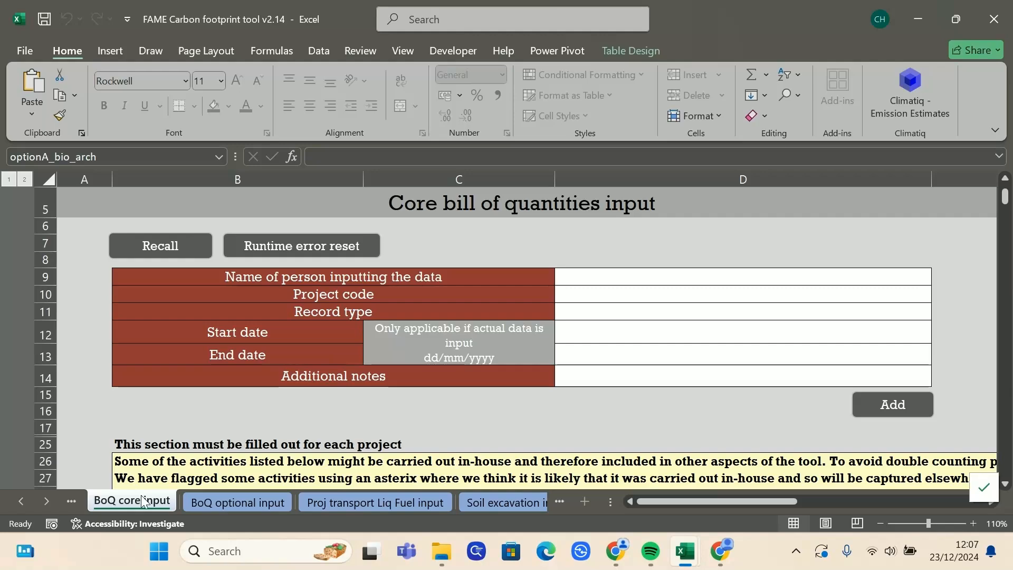
# Step: Go back to Emissions db and scroll across the records' columns again
pyautogui.click(47, 502)
pyautogui.click(47, 502)
pyautogui.click(47, 502)
pyautogui.click(47, 501)
pyautogui.click(453, 502)
pyautogui.moveTo(701, 499); pyautogui.dragTo(963, 502)
pyautogui.moveTo(773, 371); pyautogui.dragTo(1, 365)
pyautogui.click(30, 496)
# Step: On the BoQ core input sheet, try recalling record 27 and dismiss the not-a-live-entry warning
pyautogui.click(30, 496)
pyautogui.click(30, 496)
pyautogui.click(31, 496)
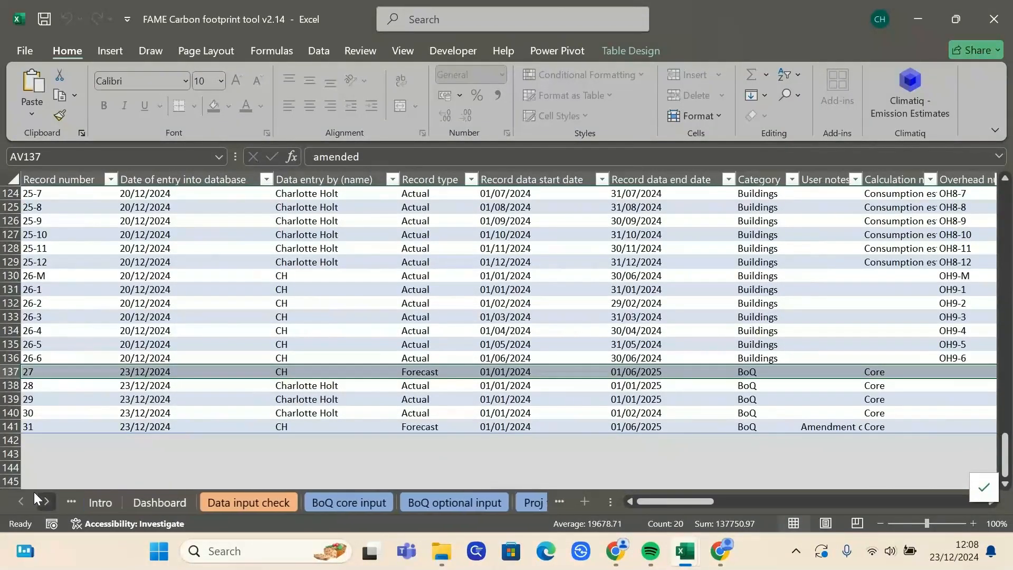
pyautogui.click(381, 506)
pyautogui.click(174, 247)
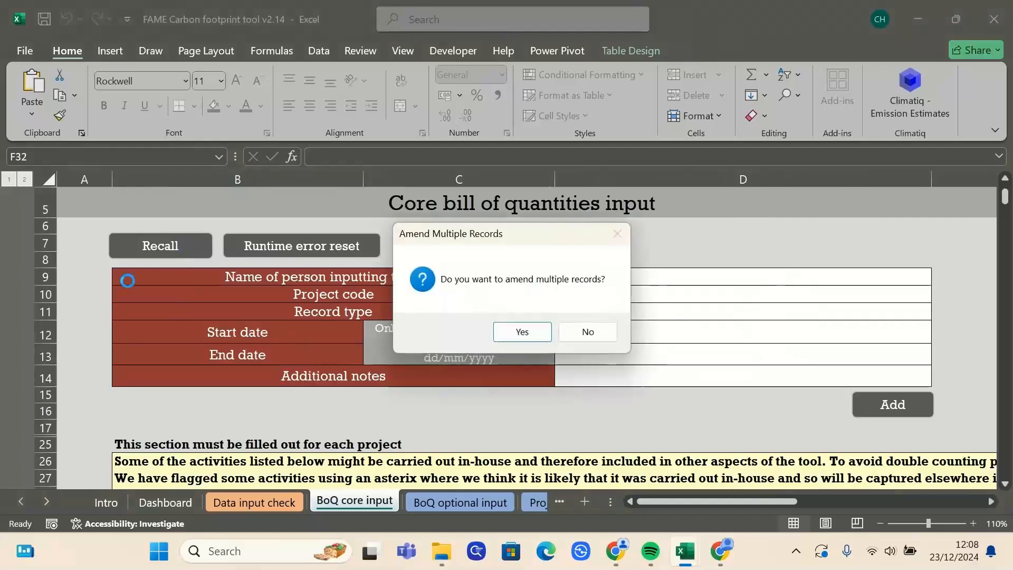
pyautogui.press('Return')
pyautogui.write('27')
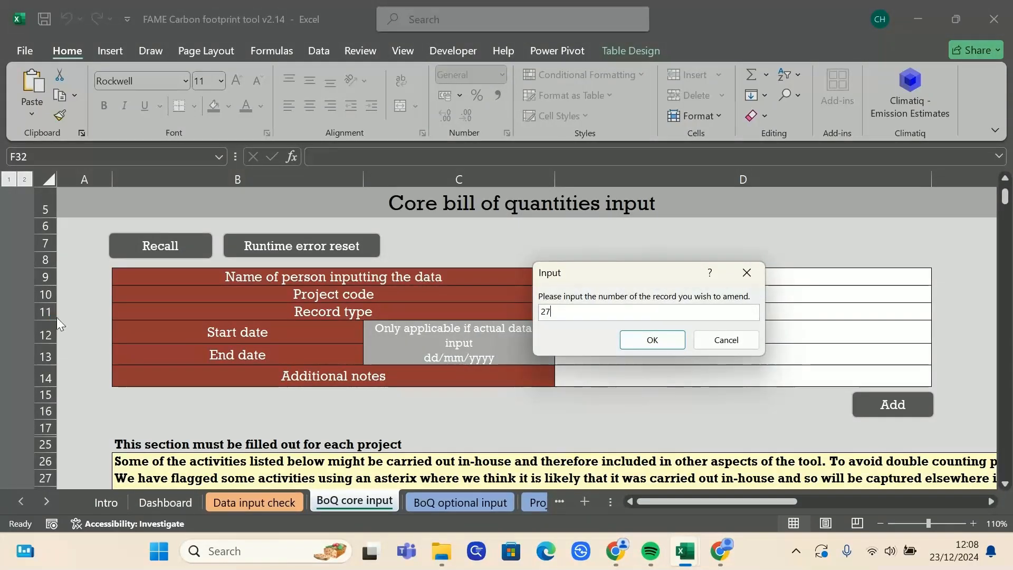
pyautogui.press('Return')
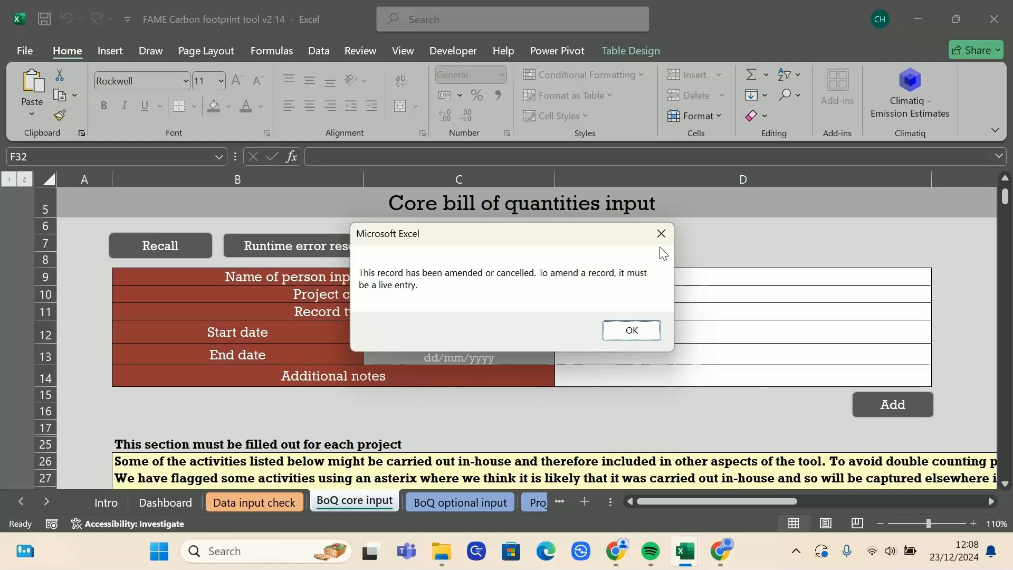
pyautogui.click(644, 330)
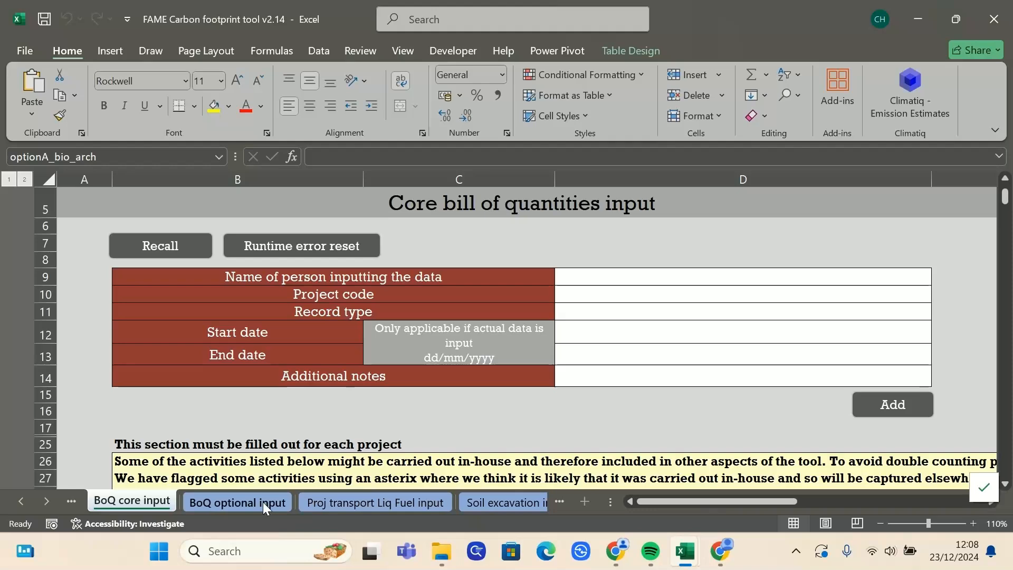
pyautogui.click(52, 508)
pyautogui.click(52, 508)
pyautogui.click(52, 508)
pyautogui.click(52, 508)
pyautogui.click(52, 508)
pyautogui.click(52, 509)
pyautogui.click(52, 509)
pyautogui.click(52, 509)
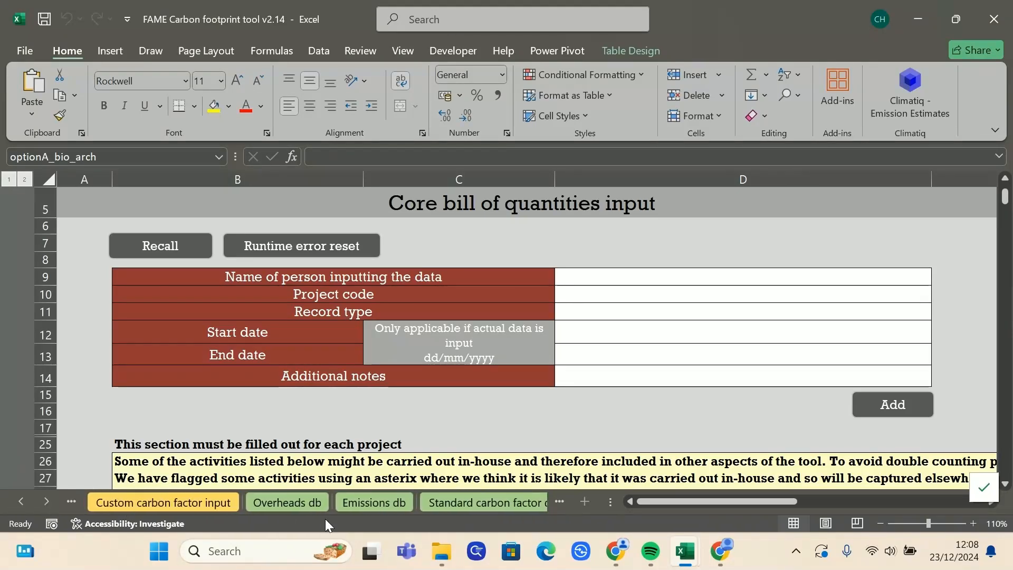
pyautogui.click(273, 501)
pyautogui.click(397, 501)
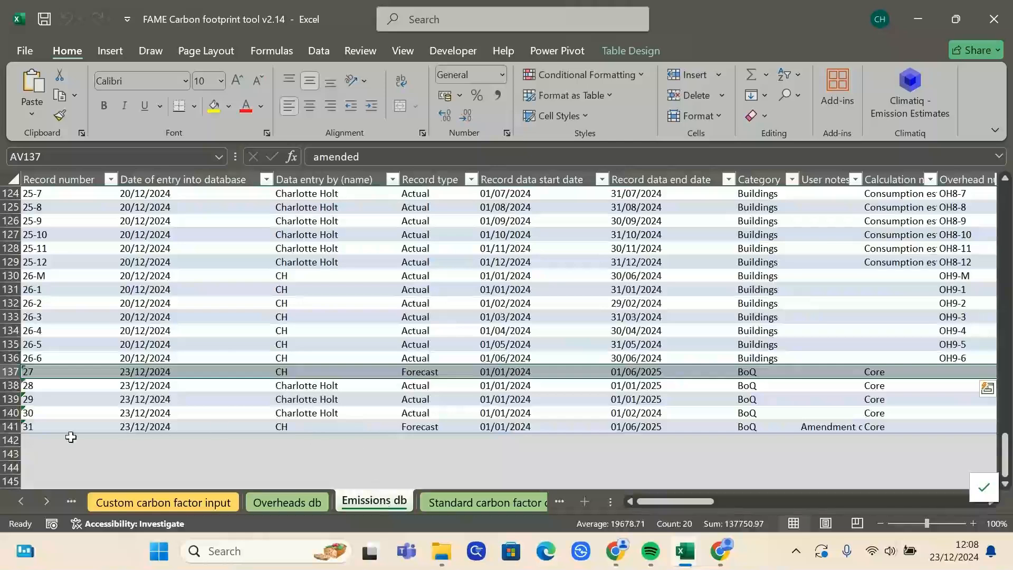
pyautogui.click(44, 426)
pyautogui.click(22, 501)
pyautogui.click(22, 501)
pyautogui.click(22, 500)
pyautogui.click(22, 500)
pyautogui.click(22, 501)
pyautogui.click(22, 501)
pyautogui.click(174, 502)
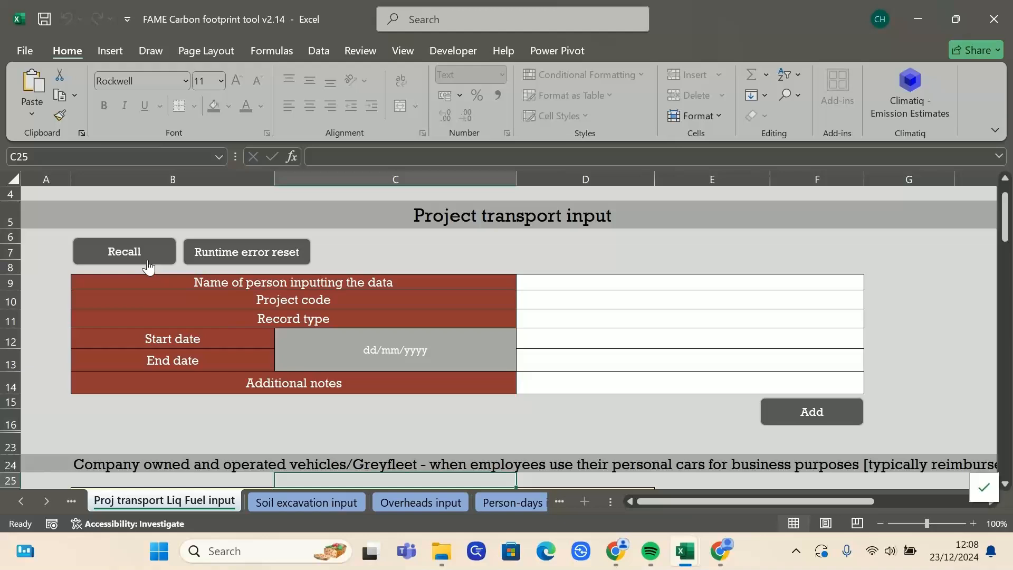
pyautogui.click(140, 260)
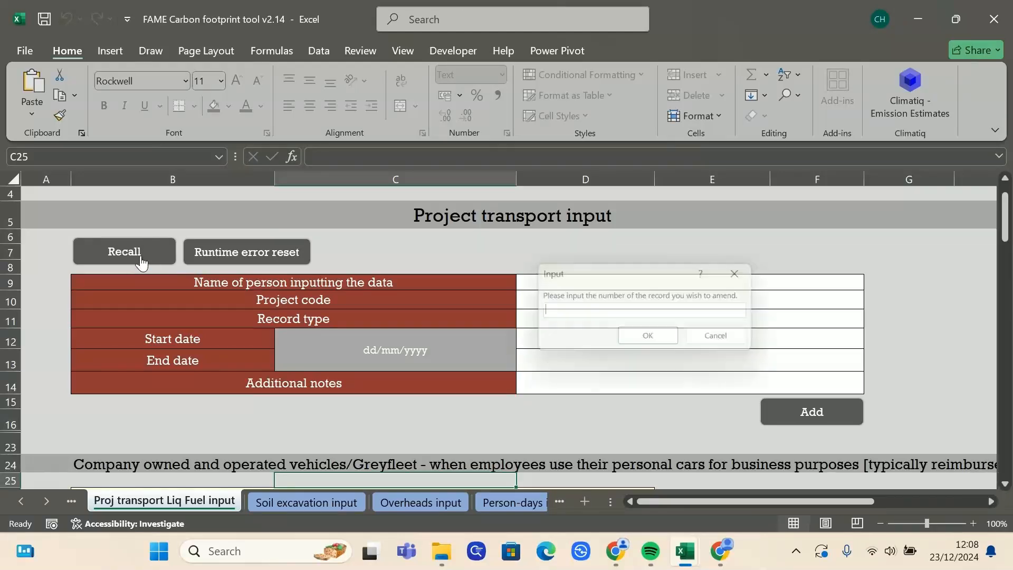
pyautogui.press('Return')
pyautogui.write('test')
pyautogui.press('Return')
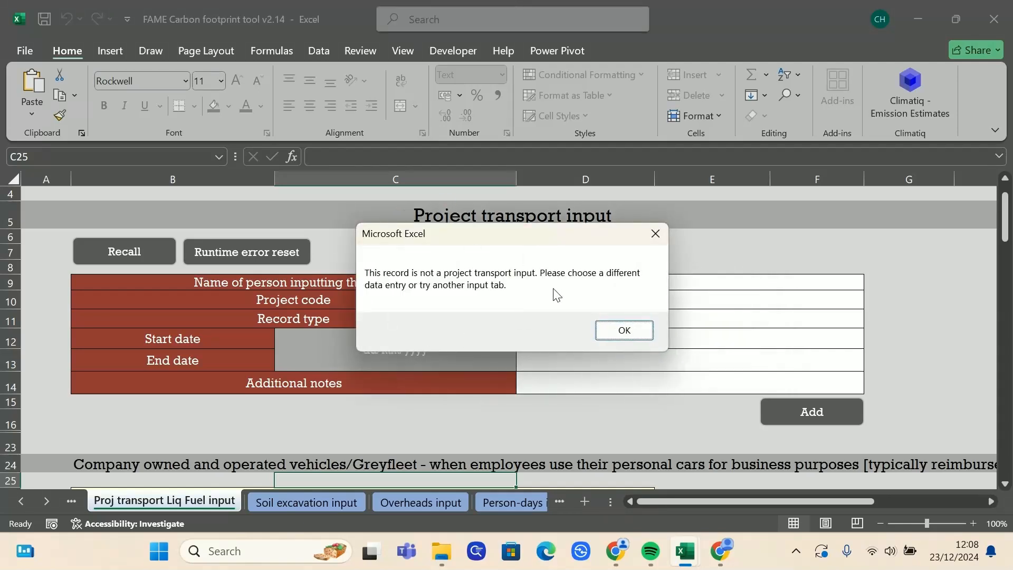
pyautogui.click(661, 238)
pyautogui.click(15, 503)
pyautogui.click(14, 503)
pyautogui.click(341, 500)
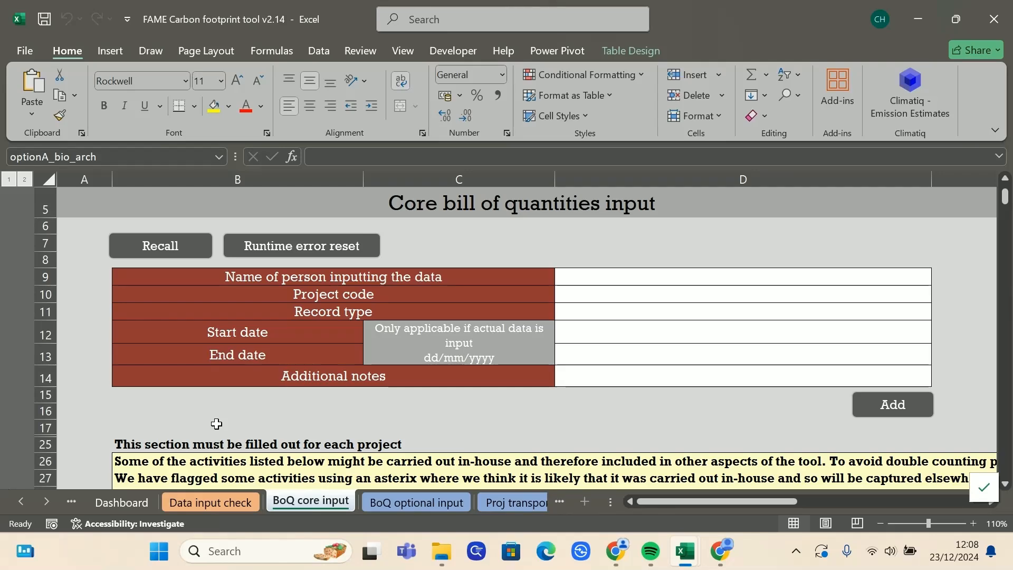
# Step: Open Overheads db and select master record OH1-M and monthly records OH1-1 to OH1-12
pyautogui.click(47, 501)
pyautogui.click(47, 502)
pyautogui.click(47, 502)
pyautogui.click(47, 502)
pyautogui.click(366, 501)
pyautogui.moveTo(824, 499); pyautogui.dragTo(581, 485)
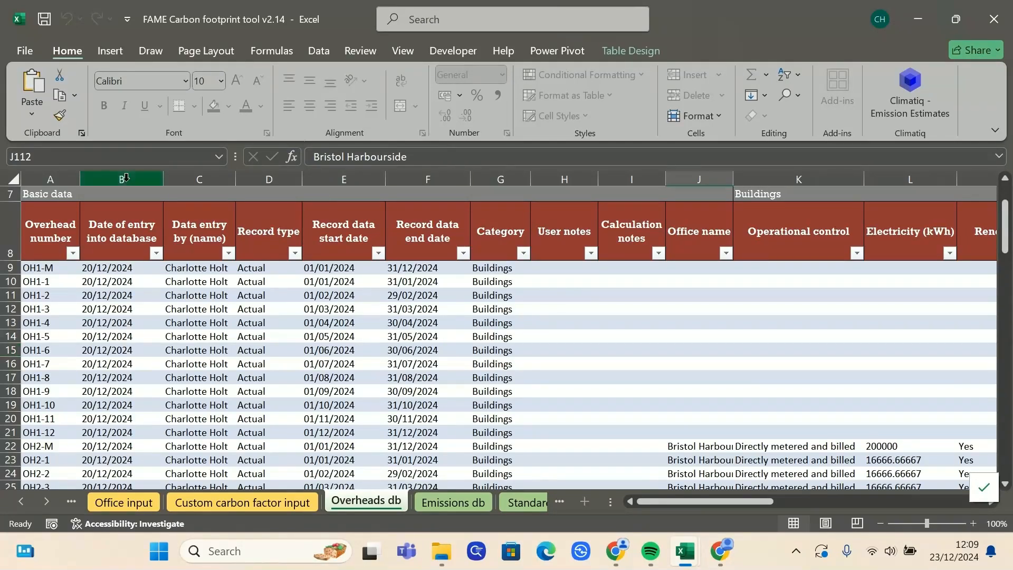
pyautogui.click(57, 266)
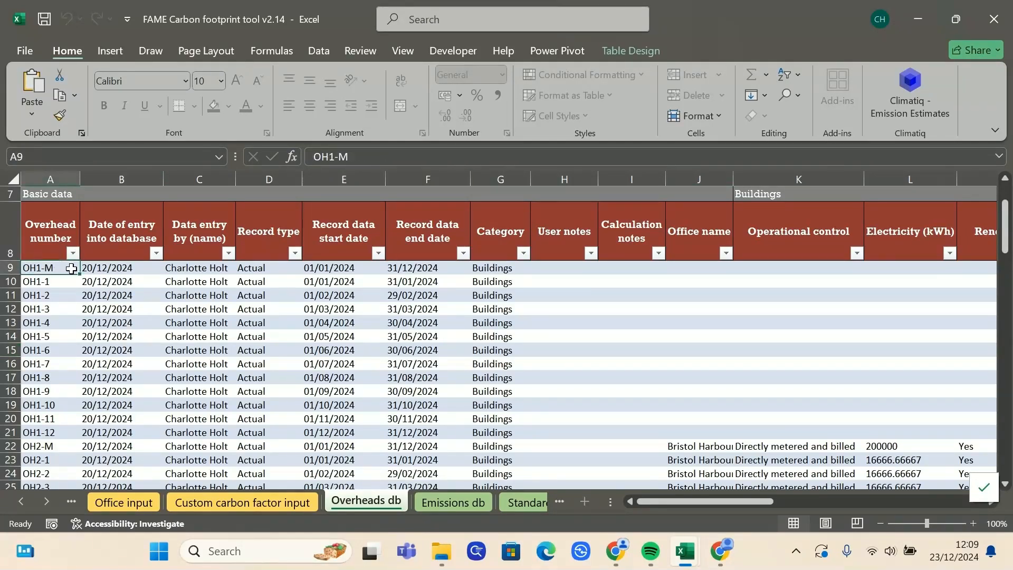
pyautogui.moveTo(53, 280); pyautogui.dragTo(58, 432)
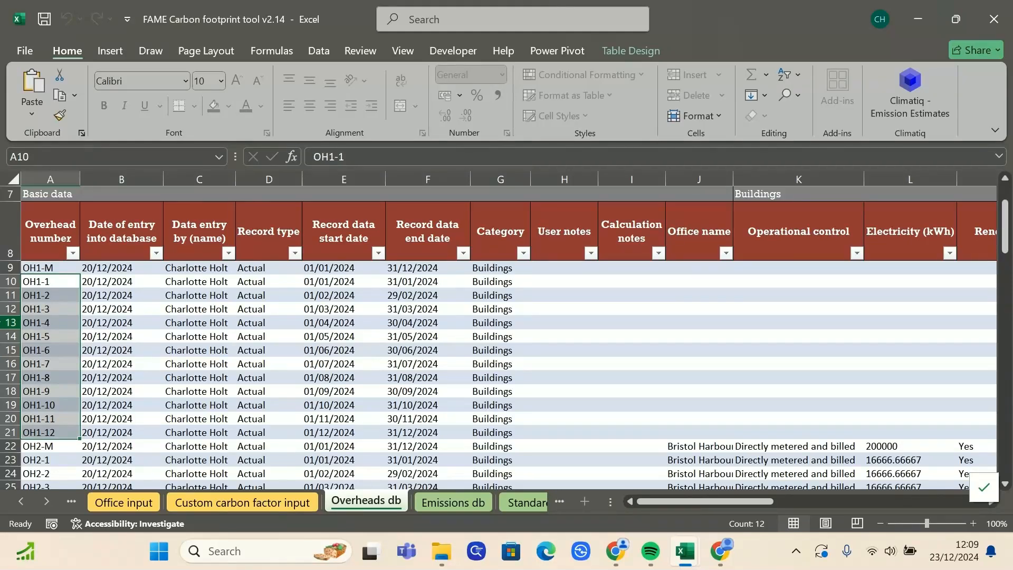
# Step: Scroll the sheet tabs back to the Intro sheet at the start of the workbook
pyautogui.click(18, 495)
pyautogui.click(20, 496)
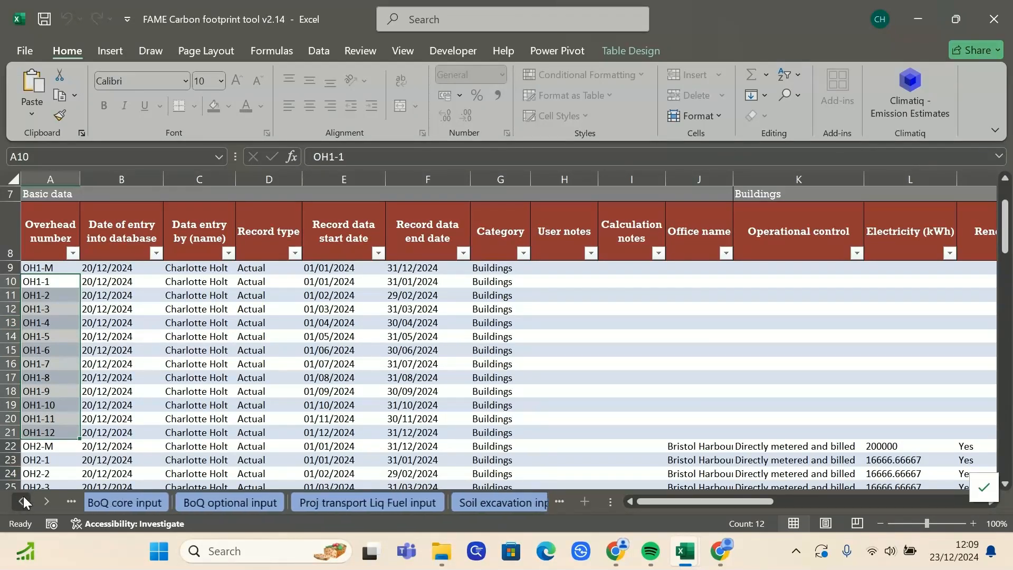
pyautogui.click(24, 496)
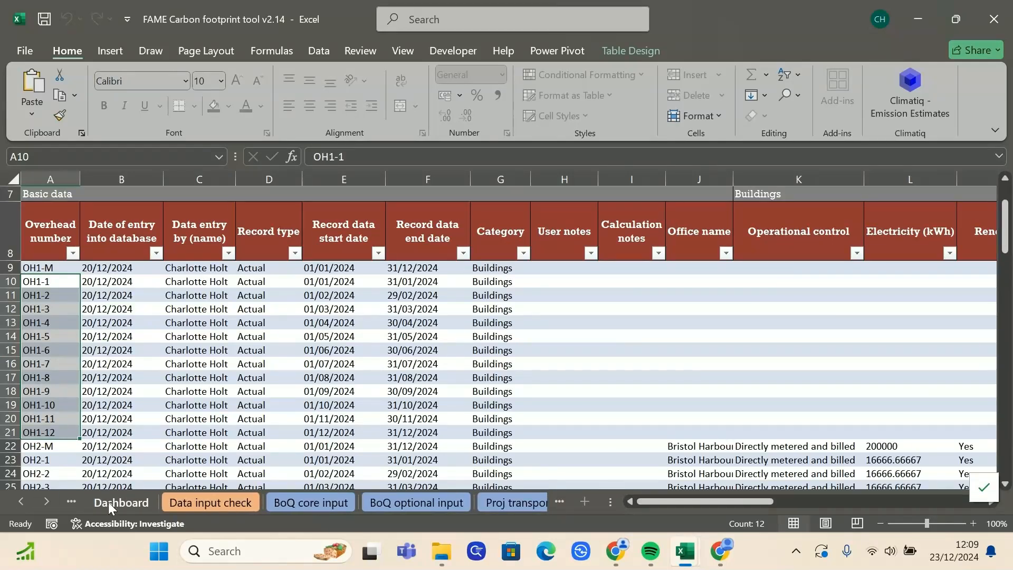
pyautogui.click(23, 502)
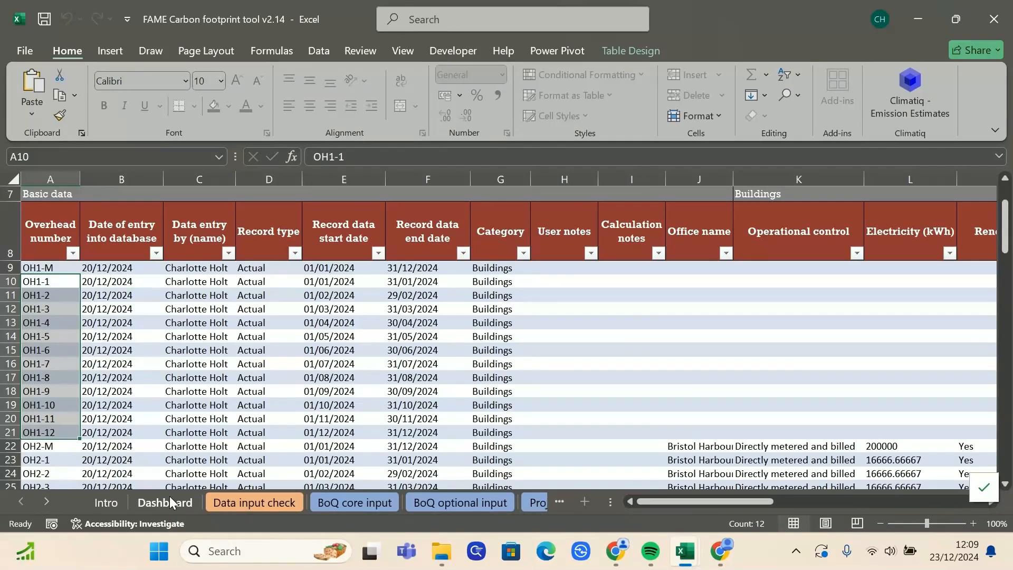